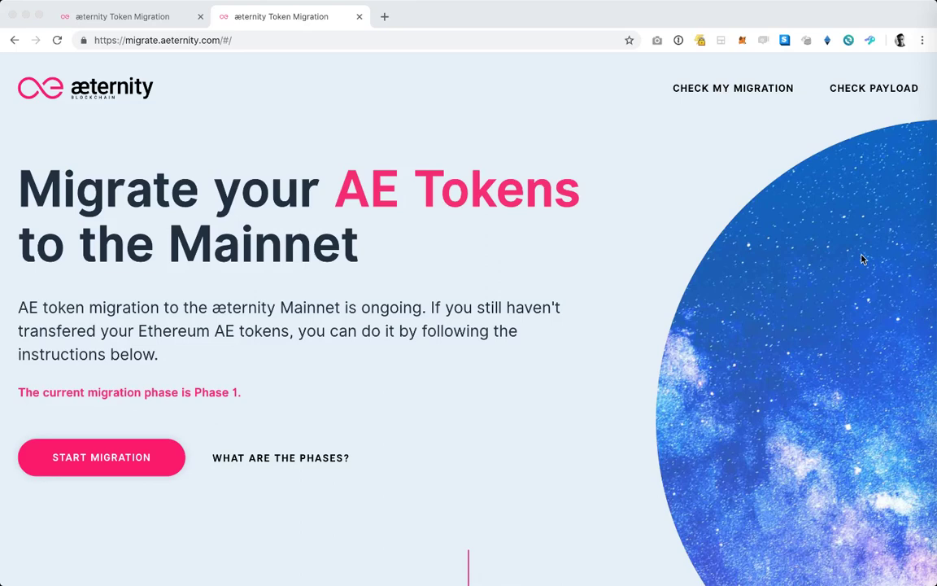
Step: Read through the token migration page, covering the Migration Overview, the Migration Roadmap phases and the F.A.Q
scroll(863, 258, "down", 5)
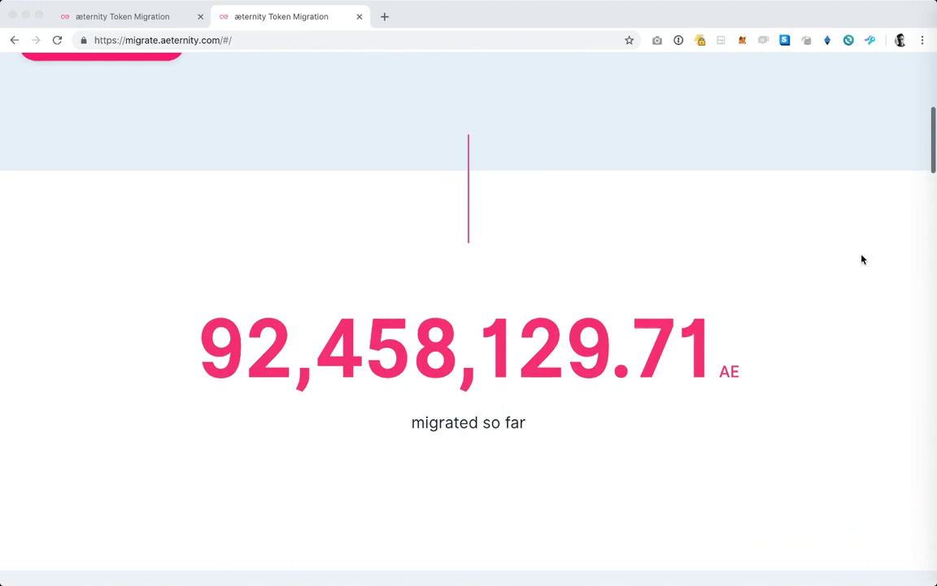
scroll(863, 259, "down", 5)
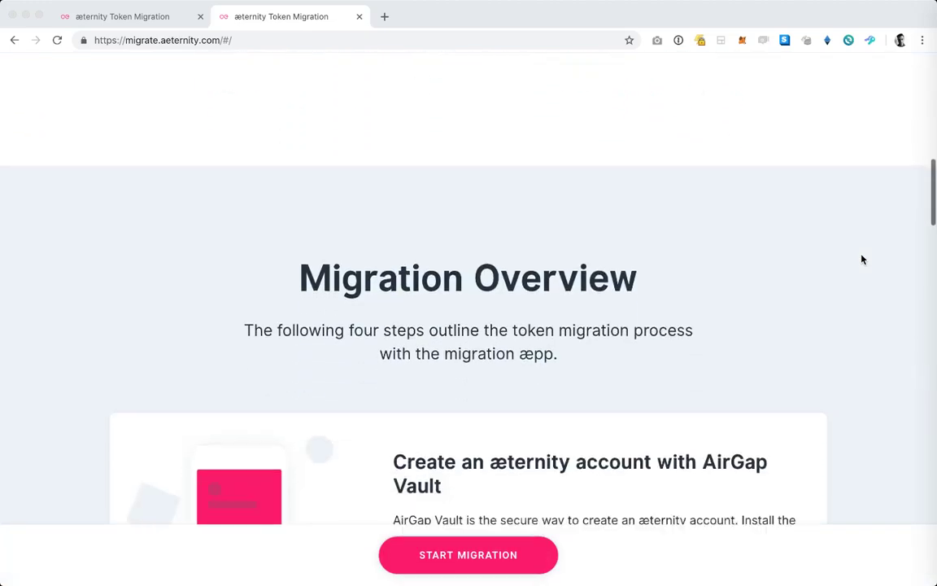
scroll(863, 259, "down", 3)
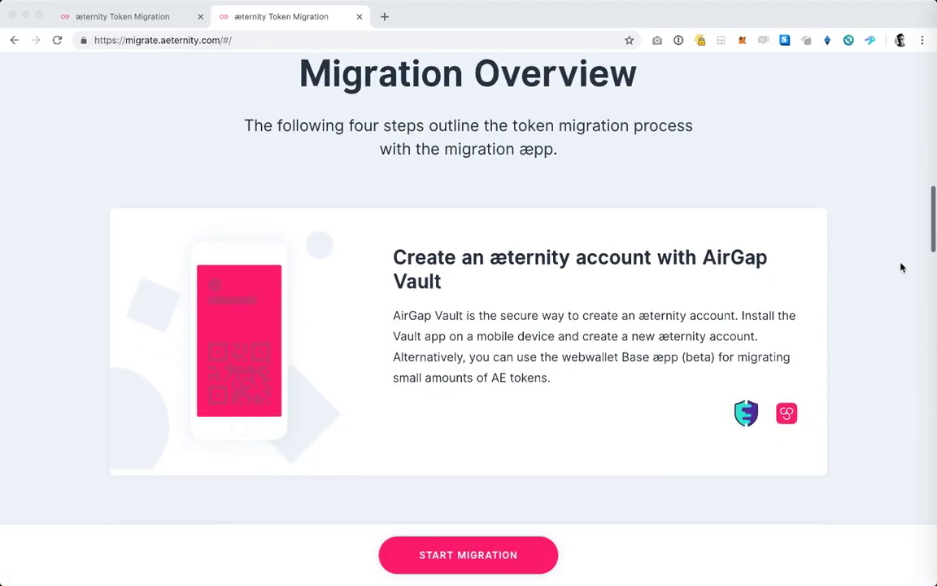
scroll(901, 267, "down", 4)
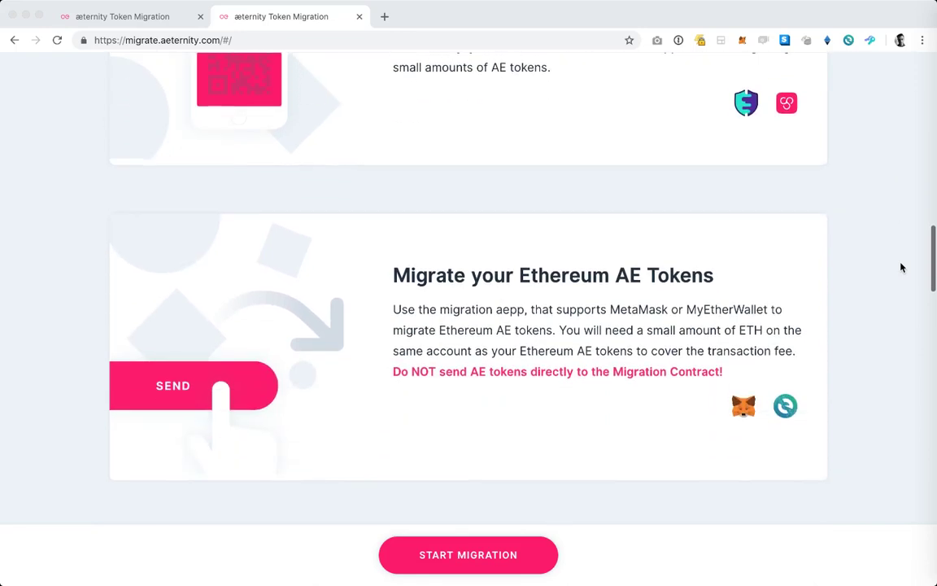
scroll(901, 266, "down", 9)
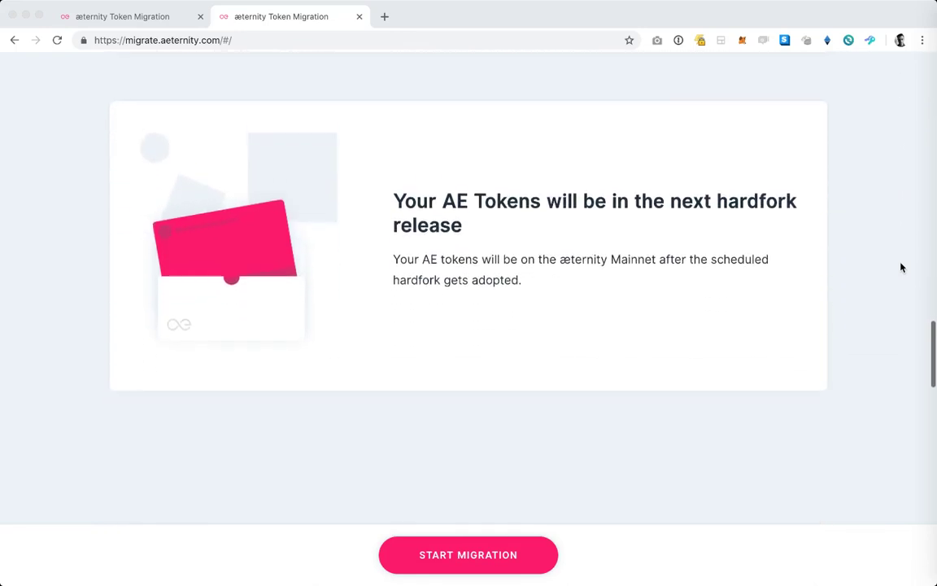
scroll(900, 267, "down", 7)
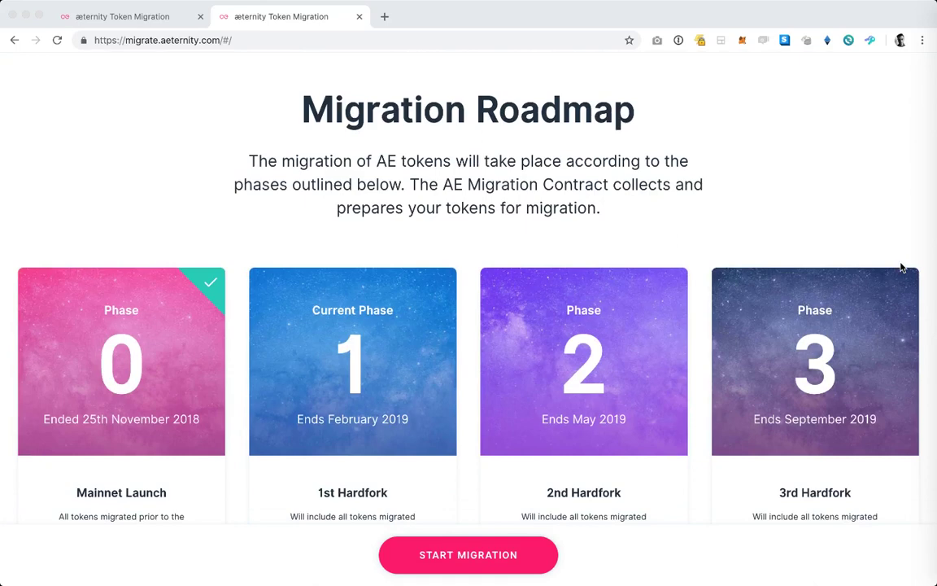
scroll(900, 266, "down", 4)
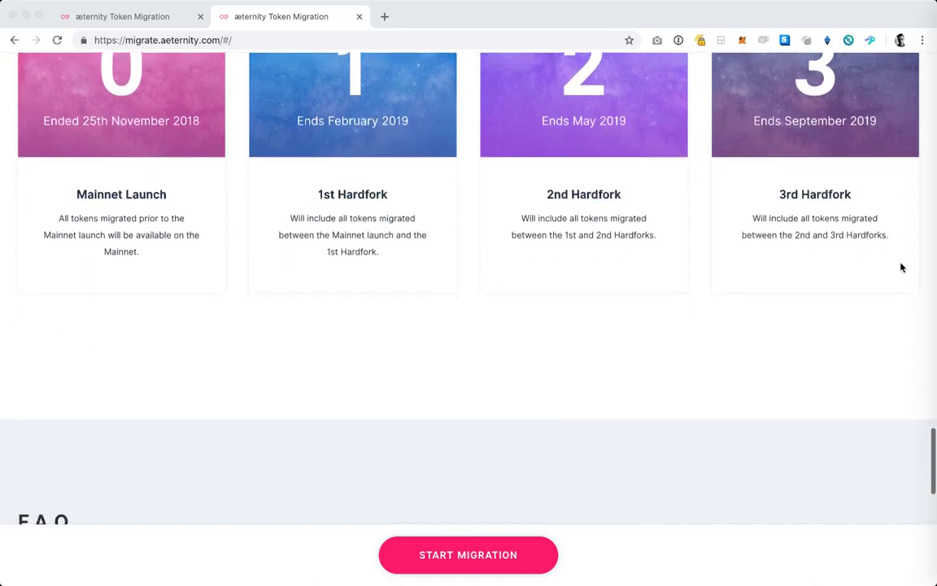
scroll(900, 267, "down", 4)
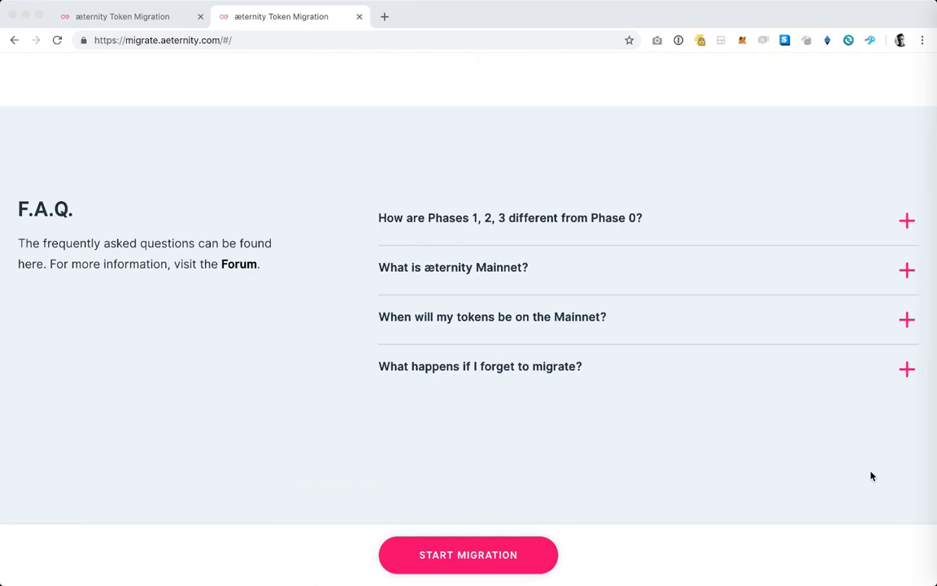
scroll(872, 476, "down", 5)
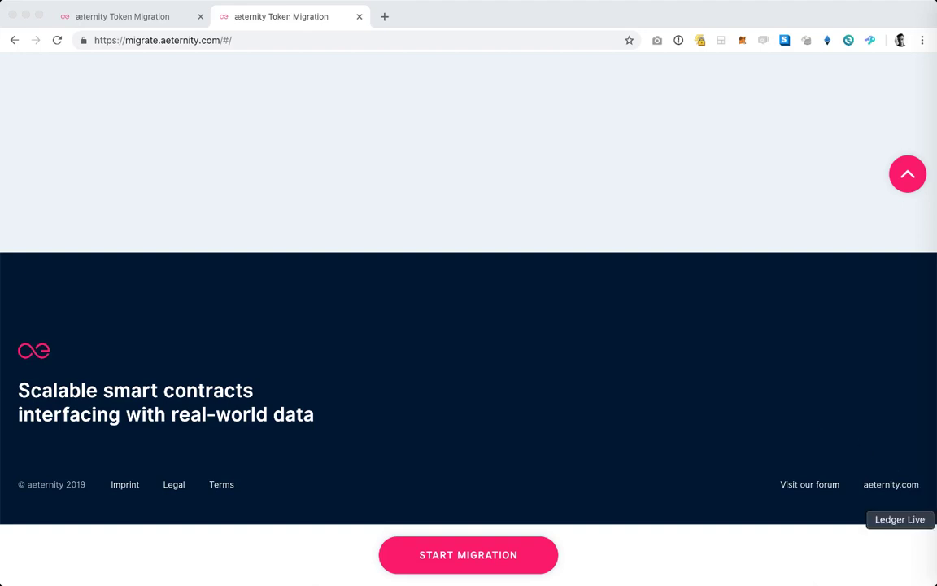
Step: Switch to Ledger Live, search the Manager's app catalog for "ae", and close the window after clearing the search
left_click(934, 519)
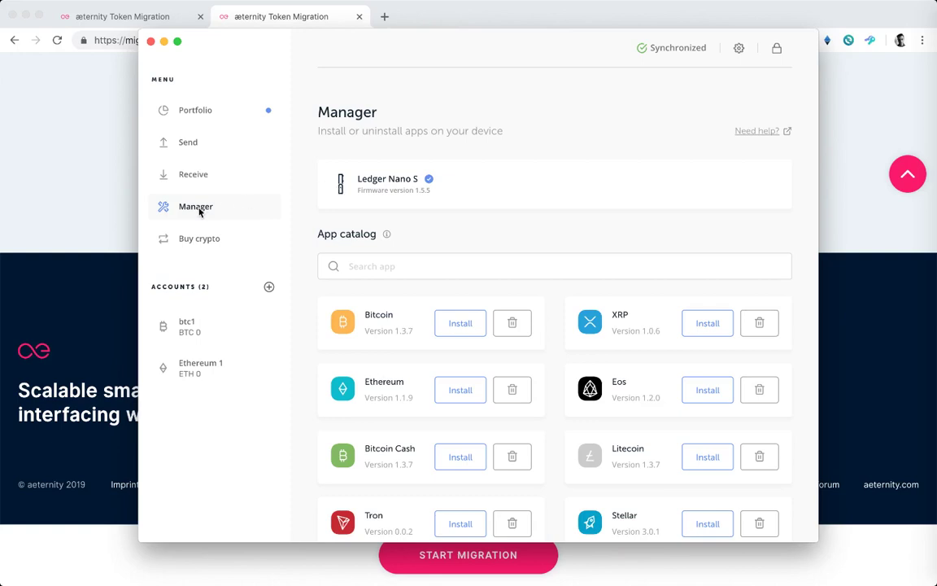
left_click(372, 265)
type("ae")
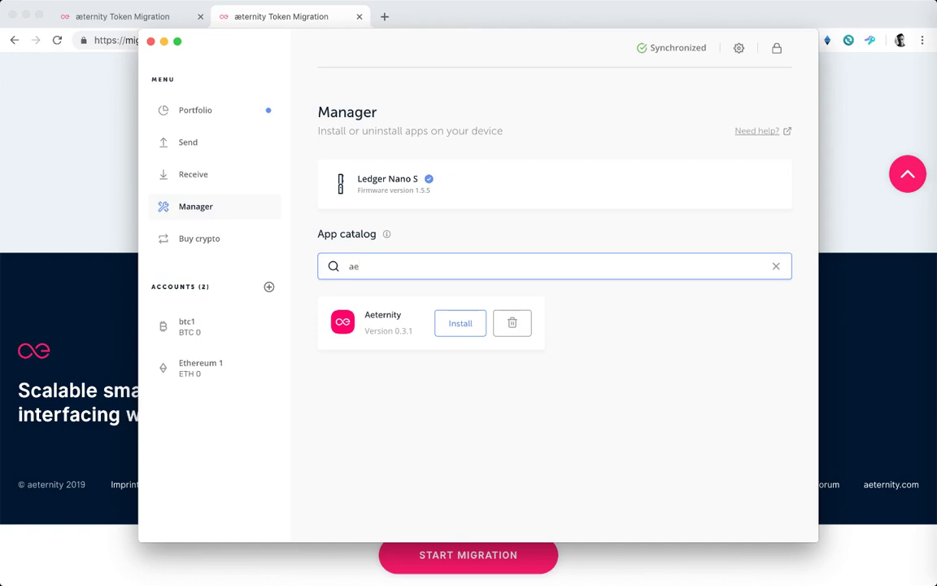
key("BackSpace")
key("BackSpace")
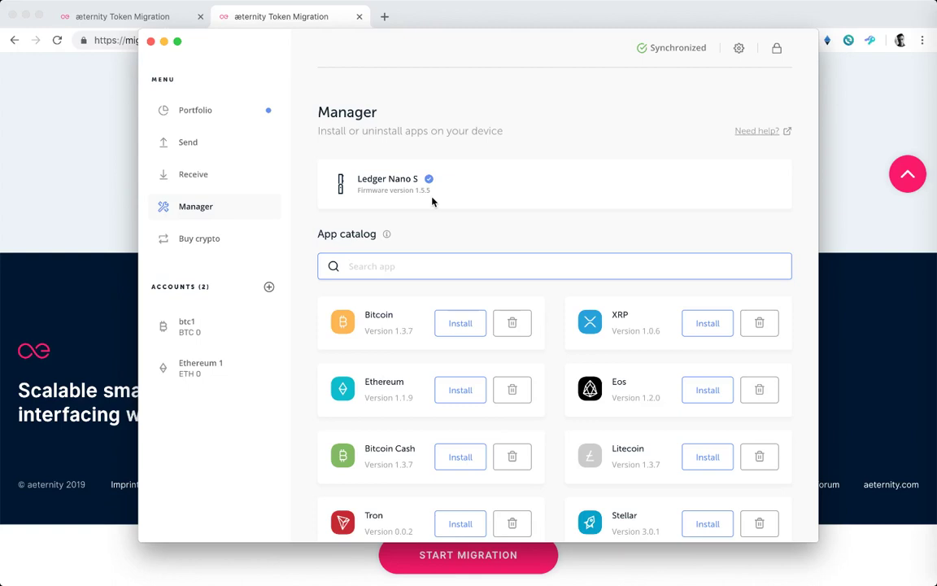
left_click(151, 41)
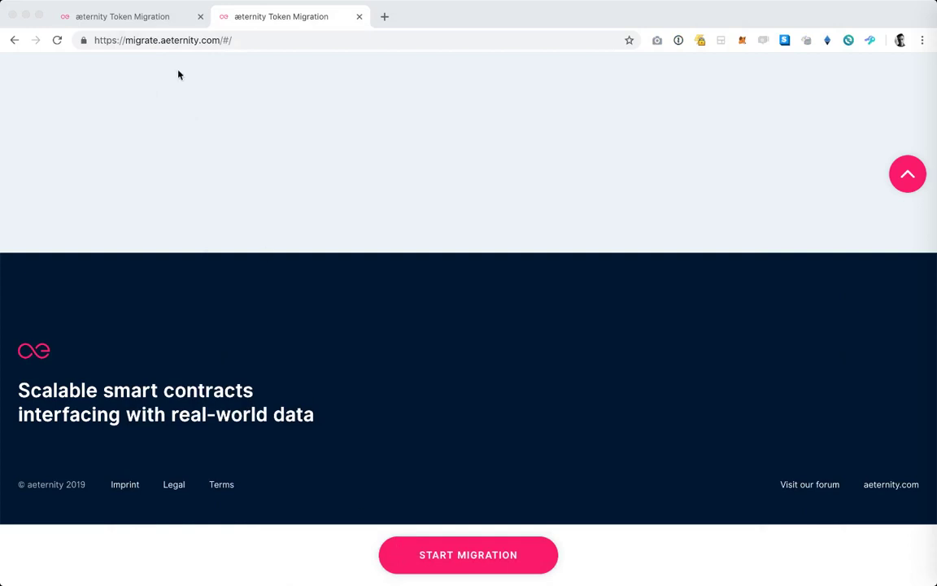
Step: Switch to the open token migration wizard and get started creating an æternity account with the Ledger Wallet option
left_click(154, 17)
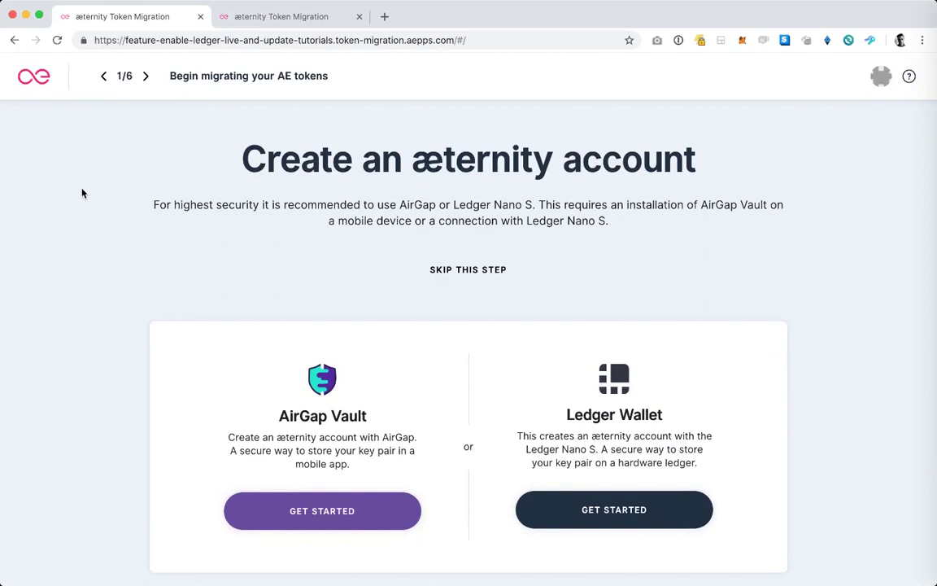
scroll(82, 193, "down", 2)
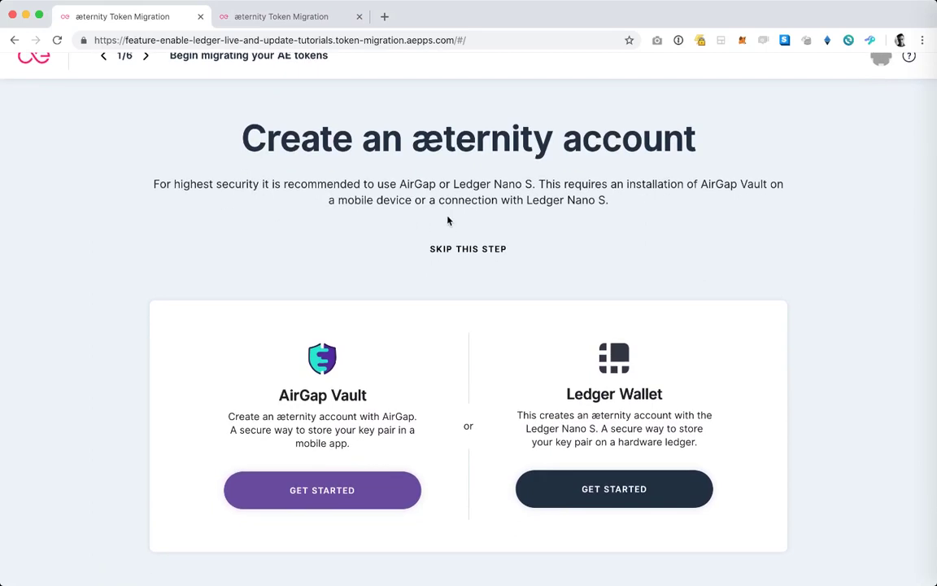
scroll(453, 220, "down", 1)
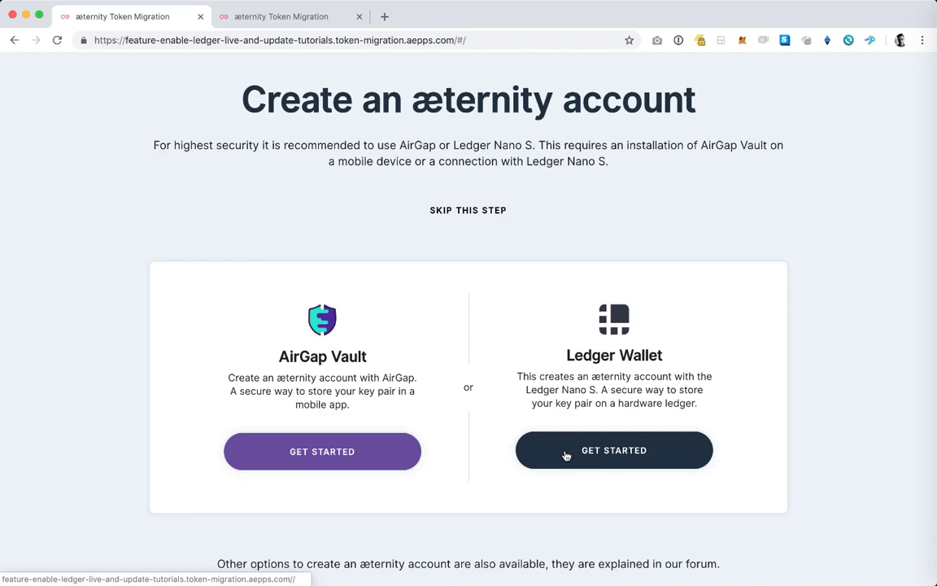
left_click(567, 454)
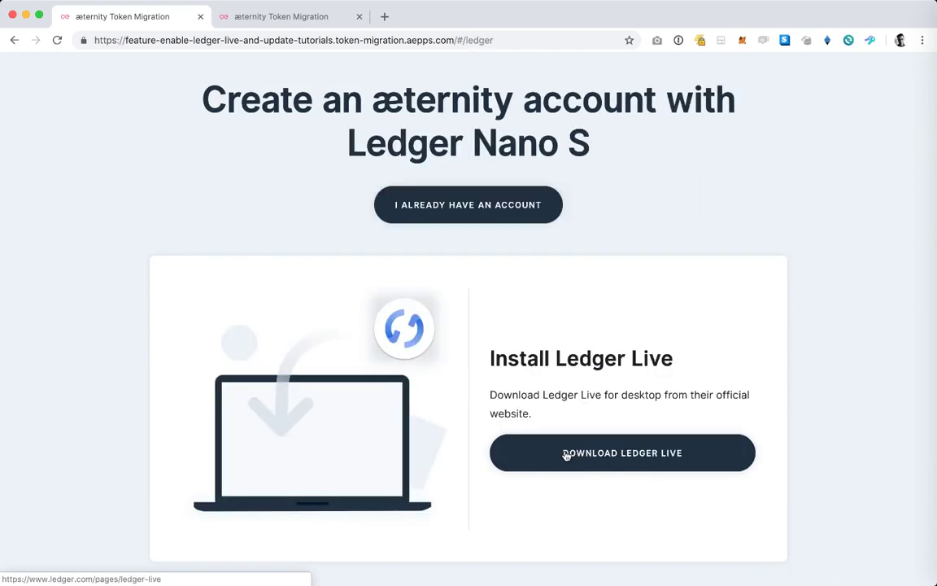
Step: Read the instructions for installing Ledger Live, adding the æternity app and having an account on the Ledger
scroll(772, 210, "down", 3)
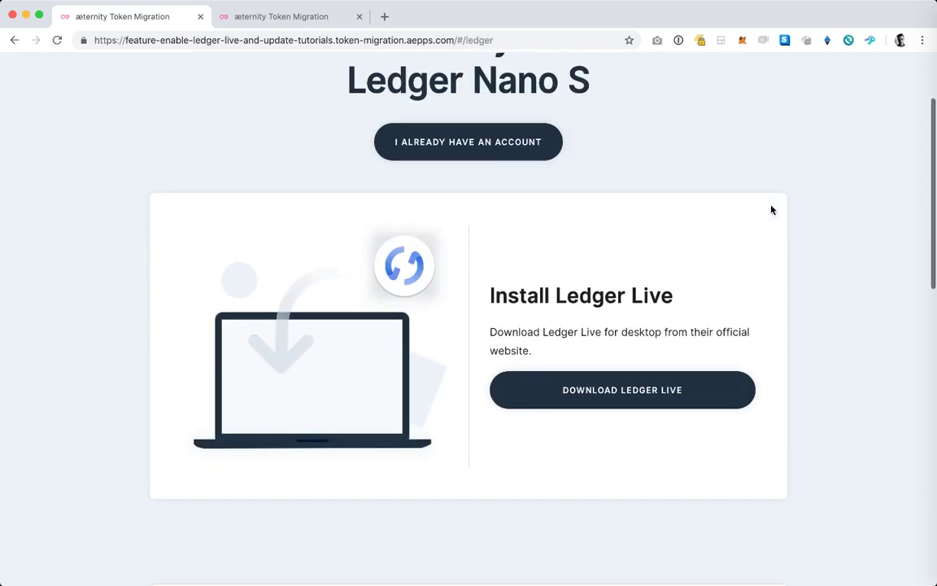
scroll(818, 220, "down", 5)
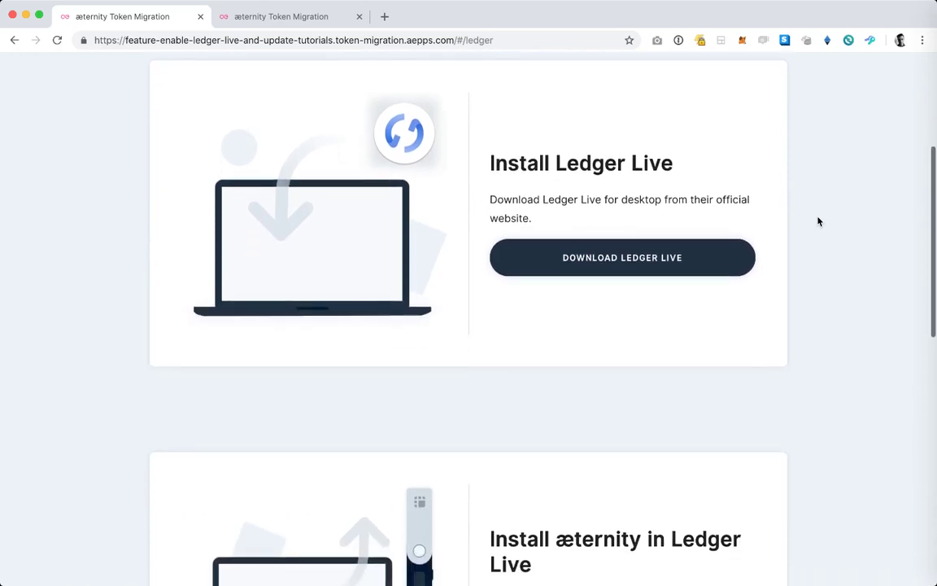
scroll(818, 221, "down", 2)
scroll(818, 221, "down", 2)
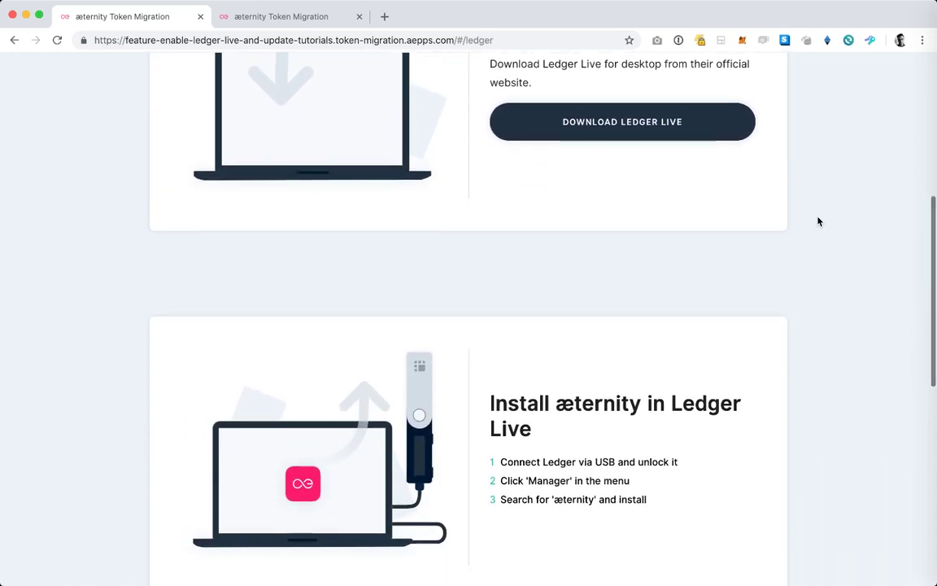
scroll(818, 221, "down", 2)
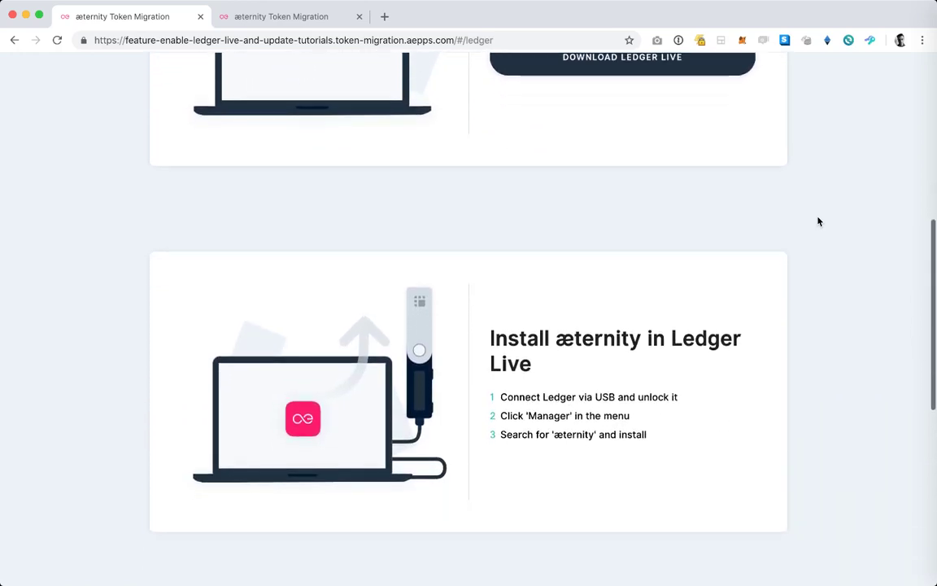
scroll(818, 221, "down", 2)
scroll(819, 221, "down", 4)
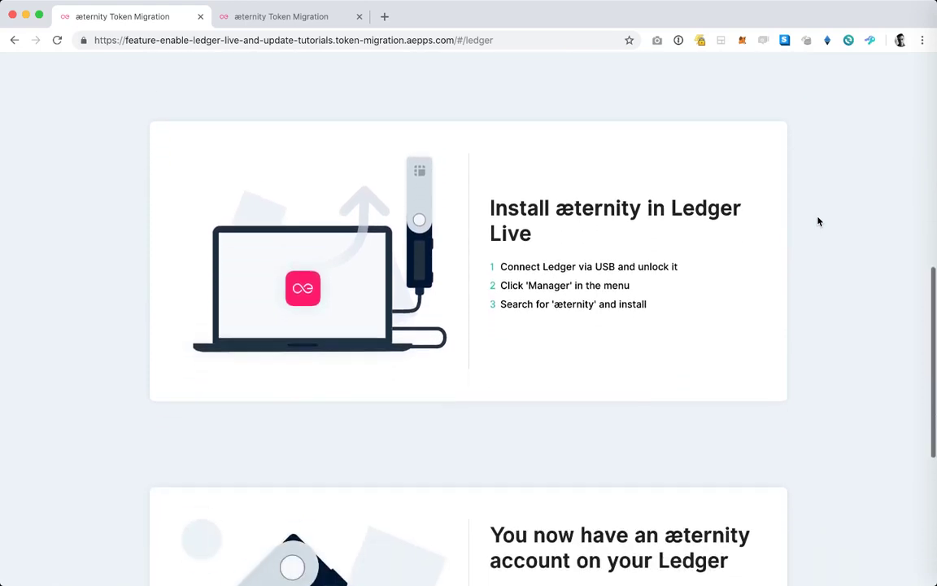
scroll(818, 221, "down", 4)
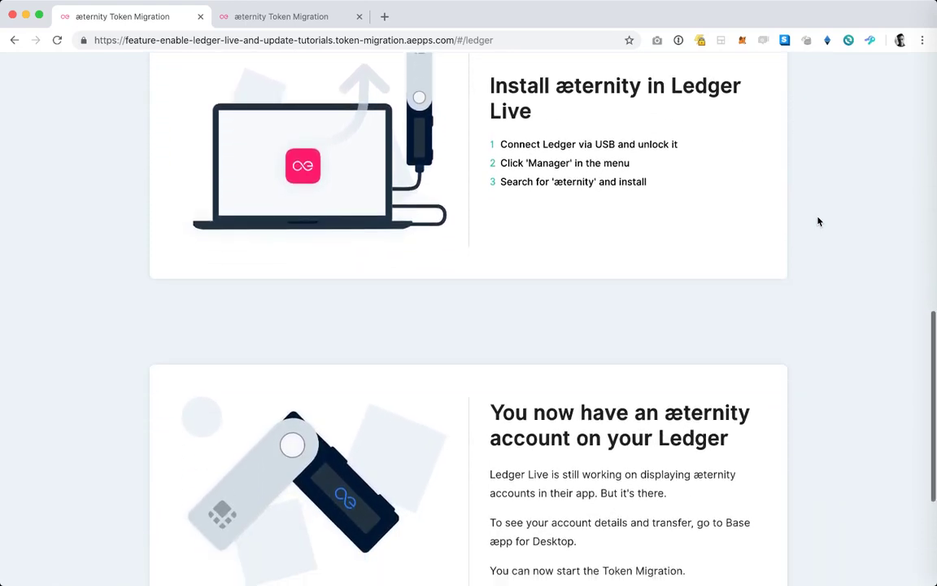
scroll(818, 221, "down", 2)
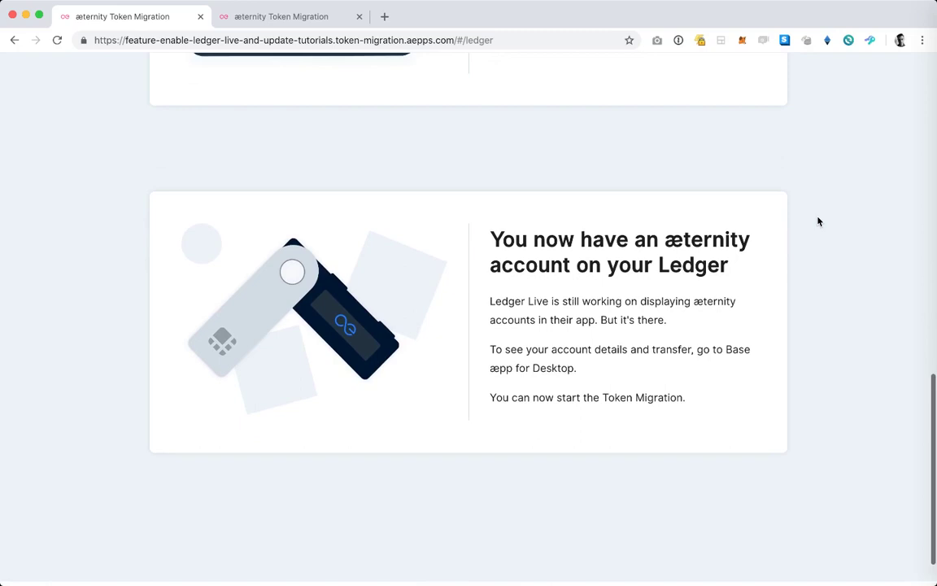
scroll(818, 221, "down", 2)
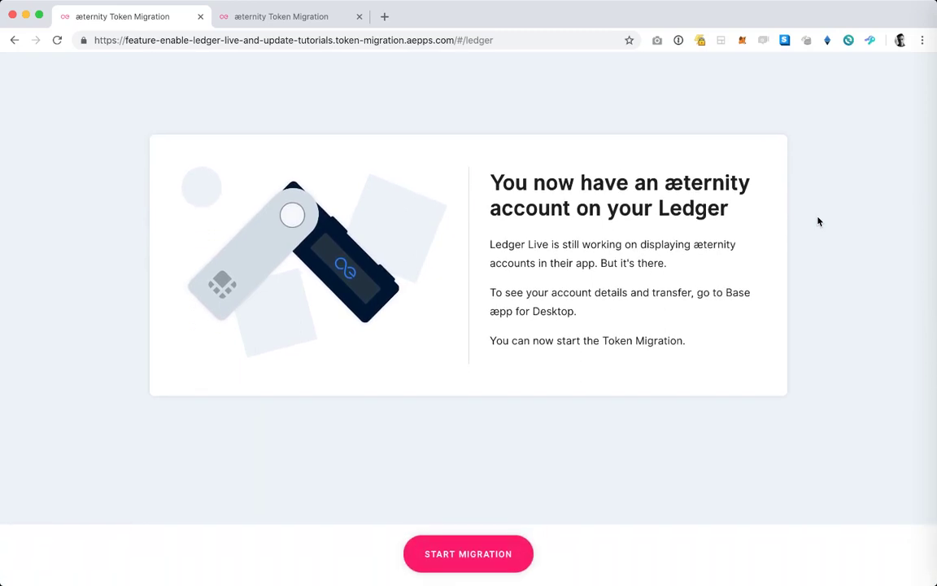
Step: Start the migration and provide the æternity account by reading its address from the Ledger and comparing it with the device
left_click(482, 555)
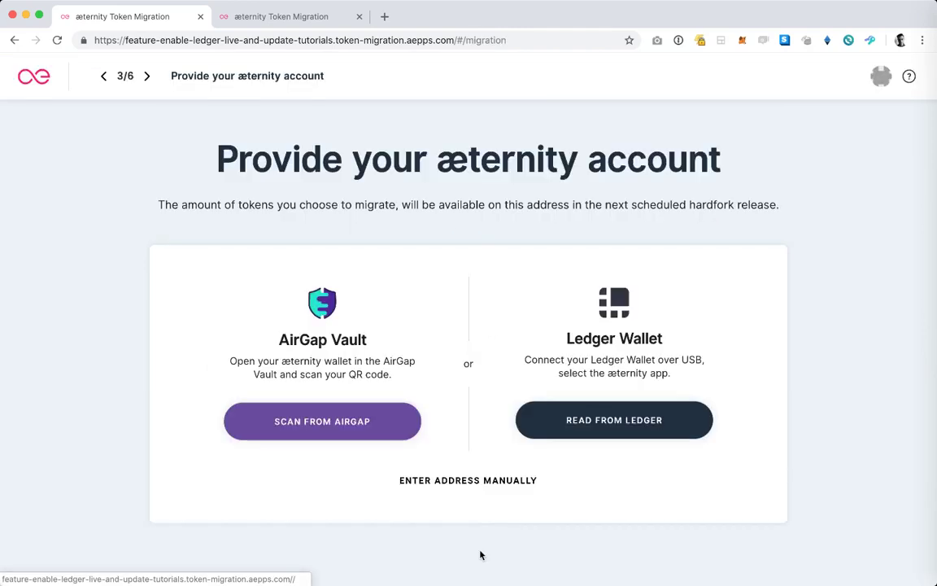
left_click(559, 419)
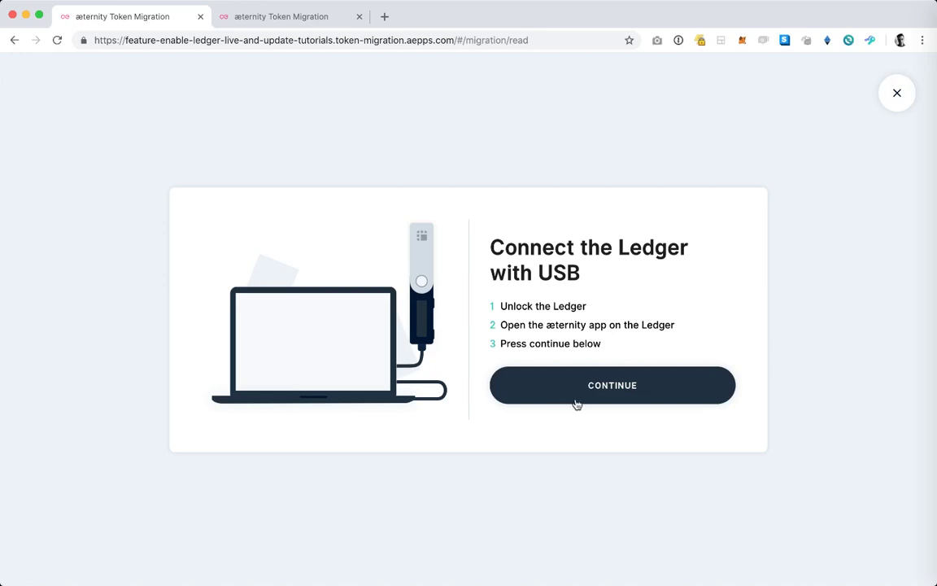
left_click(580, 395)
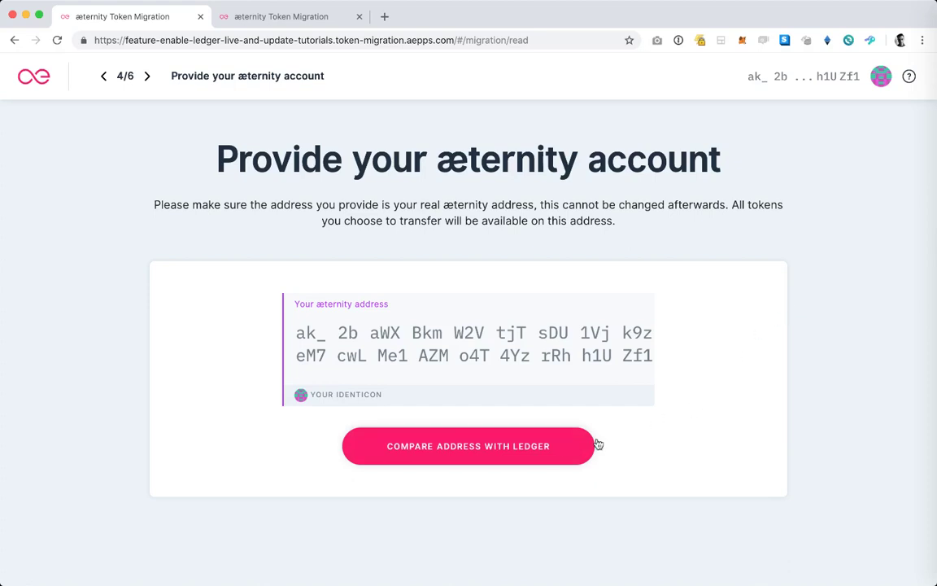
left_click(544, 450)
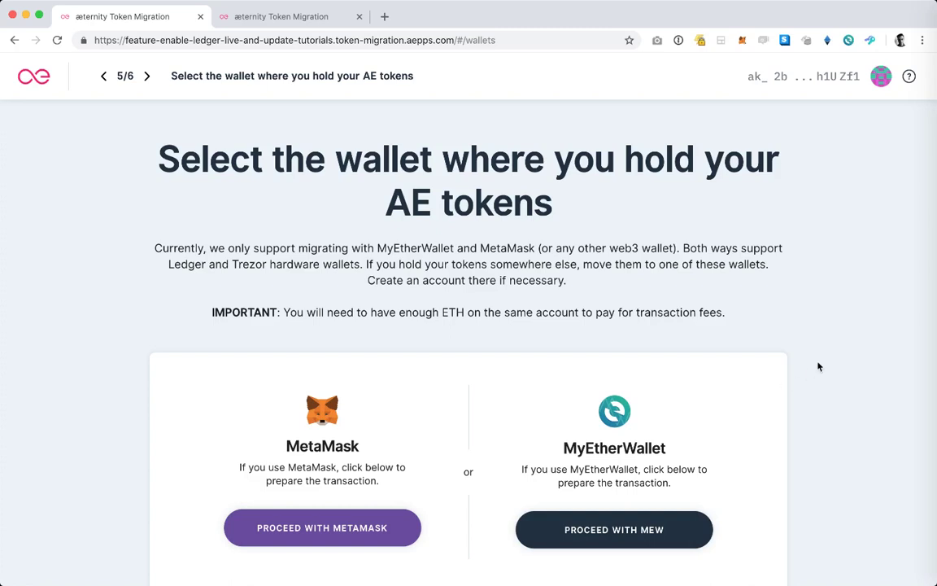
Step: Open MetaMask's account options and go to its page for connecting a hardware wallet
scroll(818, 366, "down", 2)
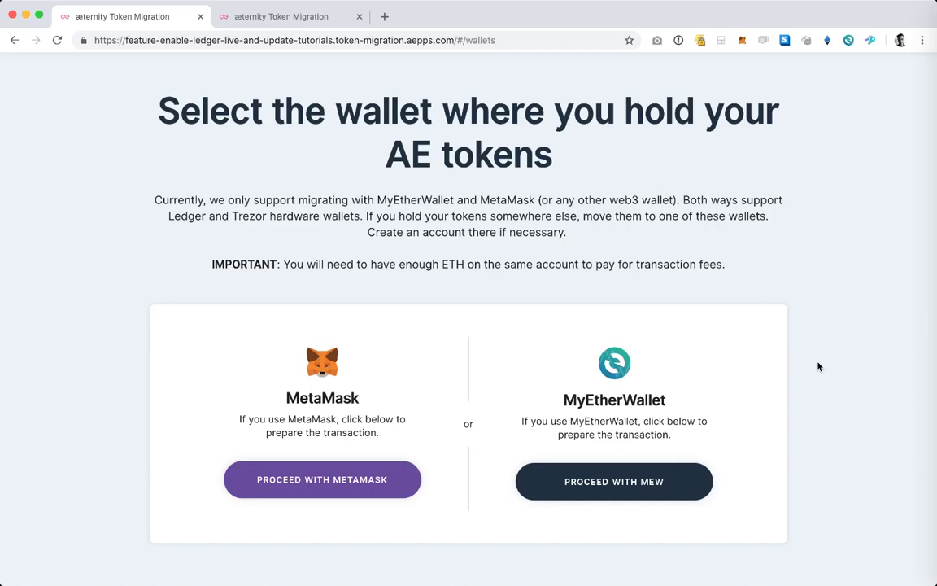
left_click(741, 40)
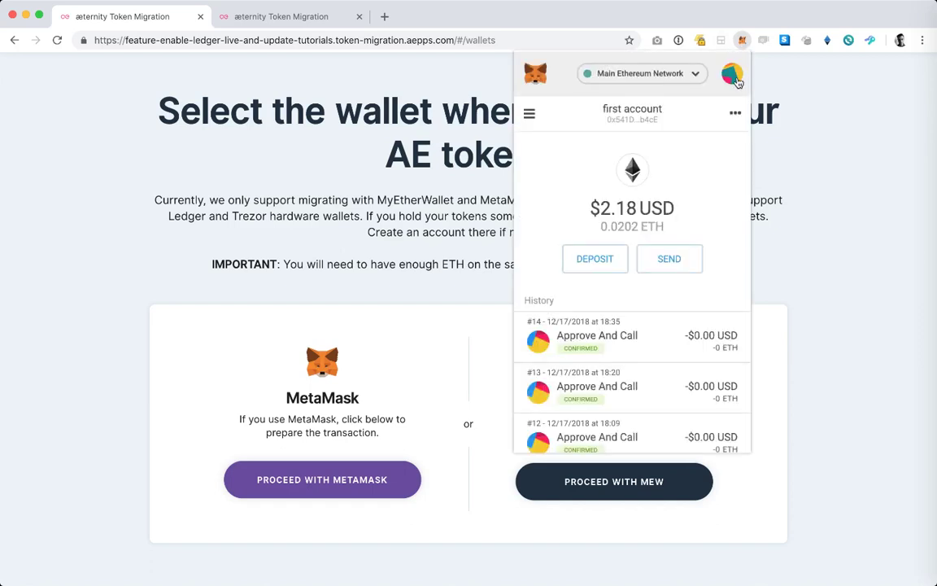
left_click(732, 76)
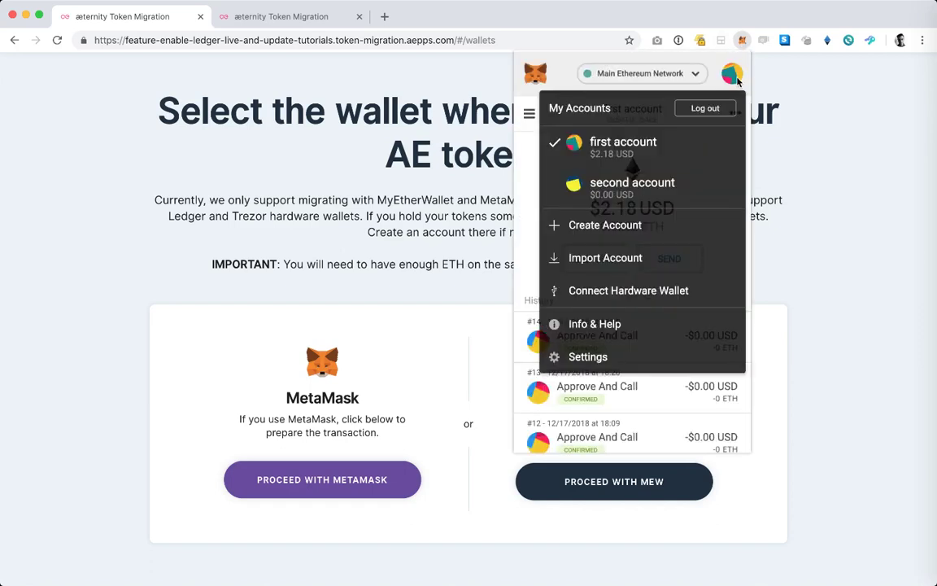
left_click(651, 291)
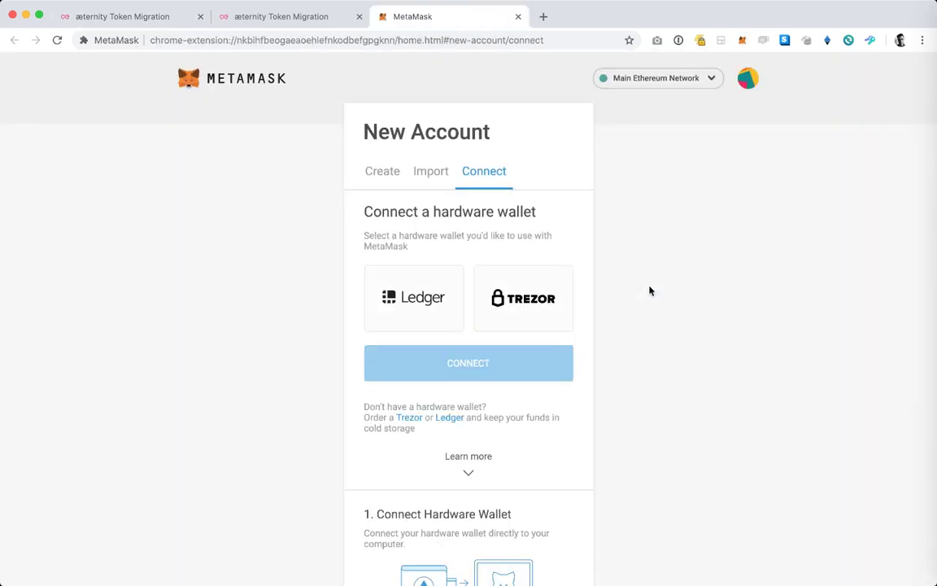
Step: Choose Ledger as the hardware wallet and connect it to MetaMask
scroll(651, 291, "down", 1)
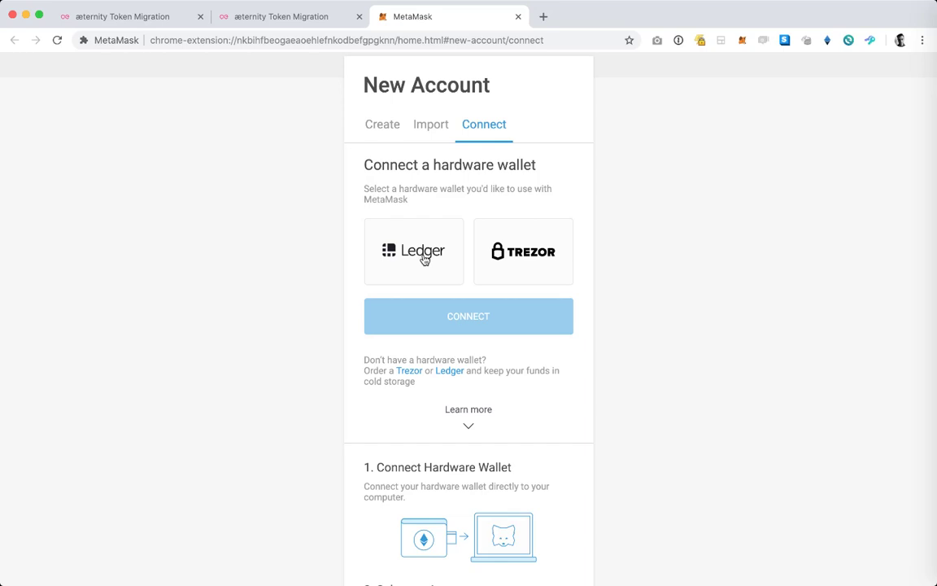
left_click(424, 259)
left_click(458, 318)
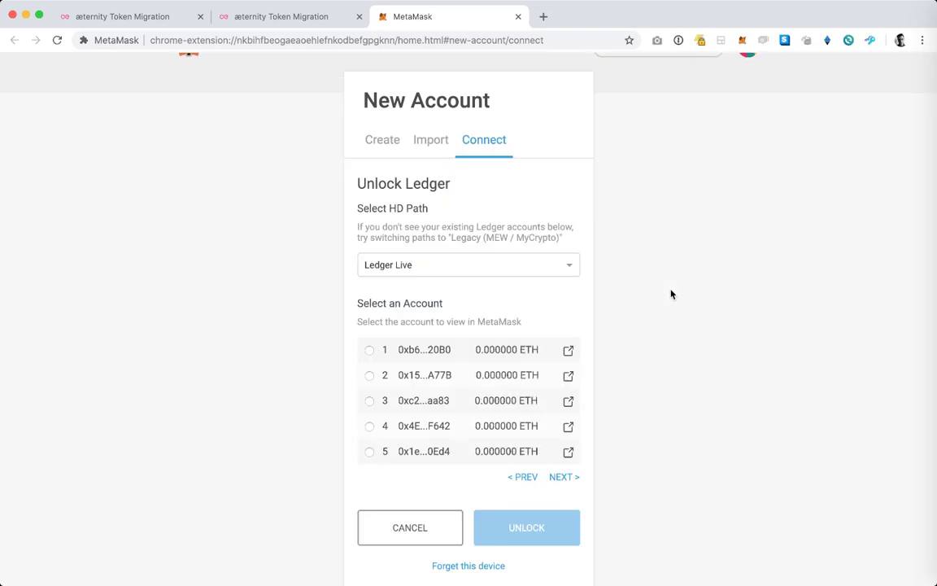
Step: Switch the HD path to Legacy (MEW / MyCrypto) and unlock the first listed Ledger account in MetaMask
left_click(508, 265)
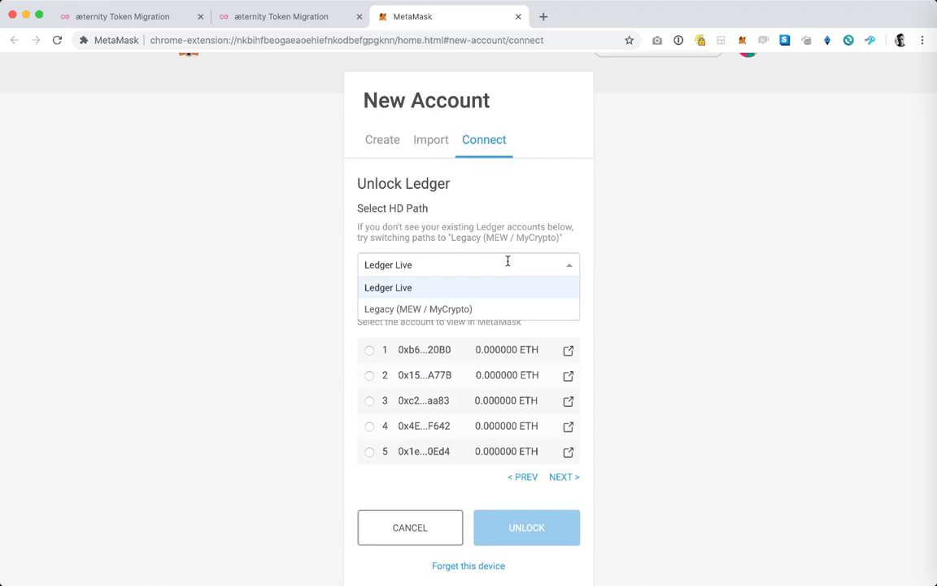
left_click(454, 313)
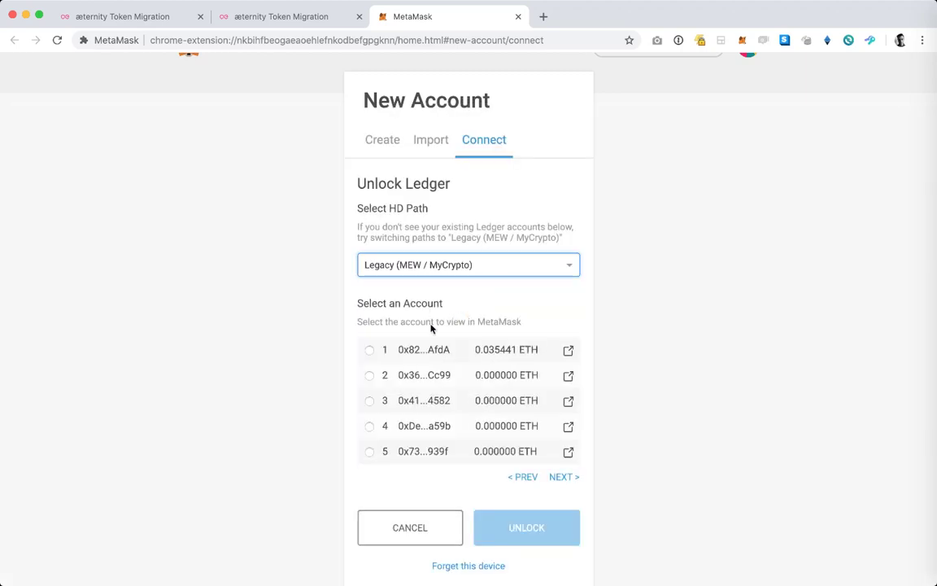
left_click(370, 351)
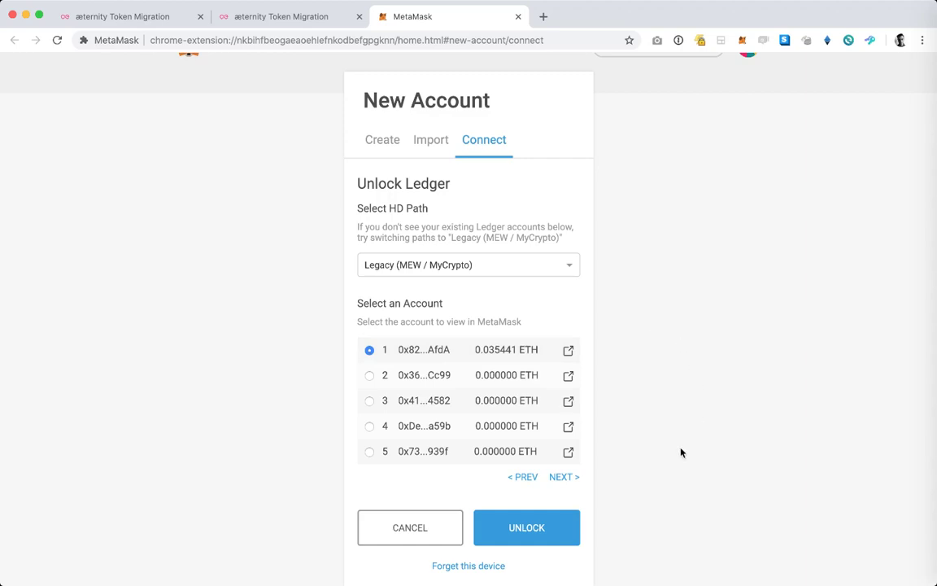
left_click(552, 529)
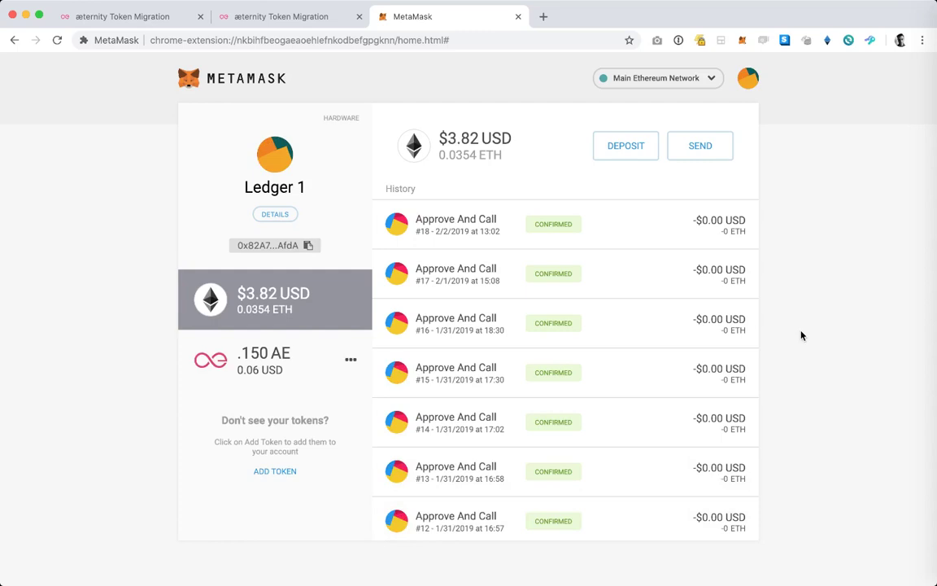
Step: Return to the token migration's wallet selection, proceed with MetaMask and allow the site to connect to the Ledger 1 account
left_click(262, 18)
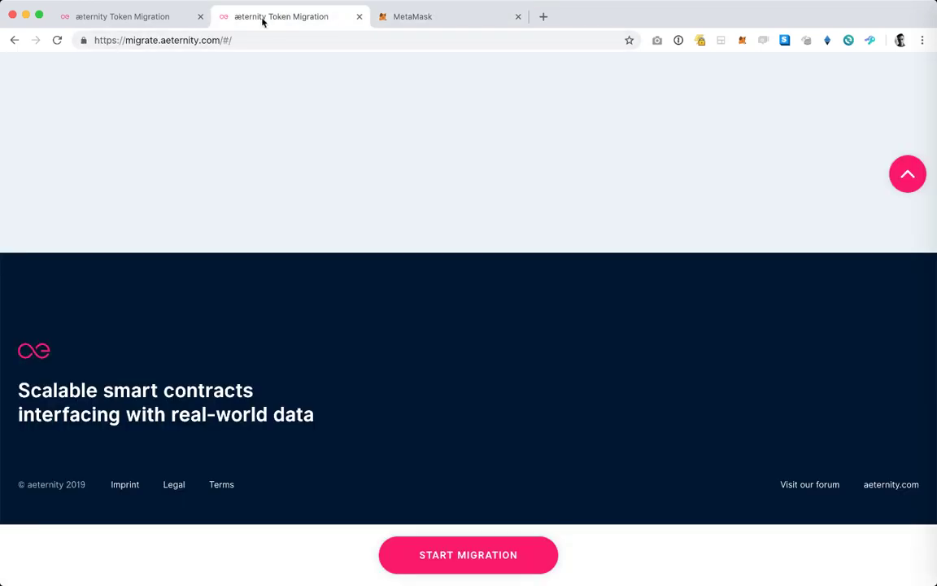
left_click(166, 25)
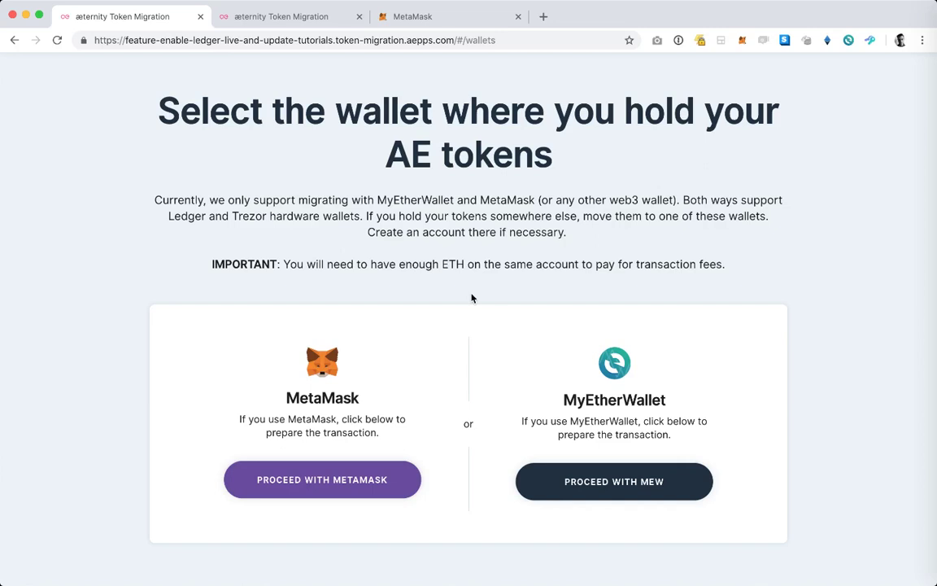
left_click(376, 484)
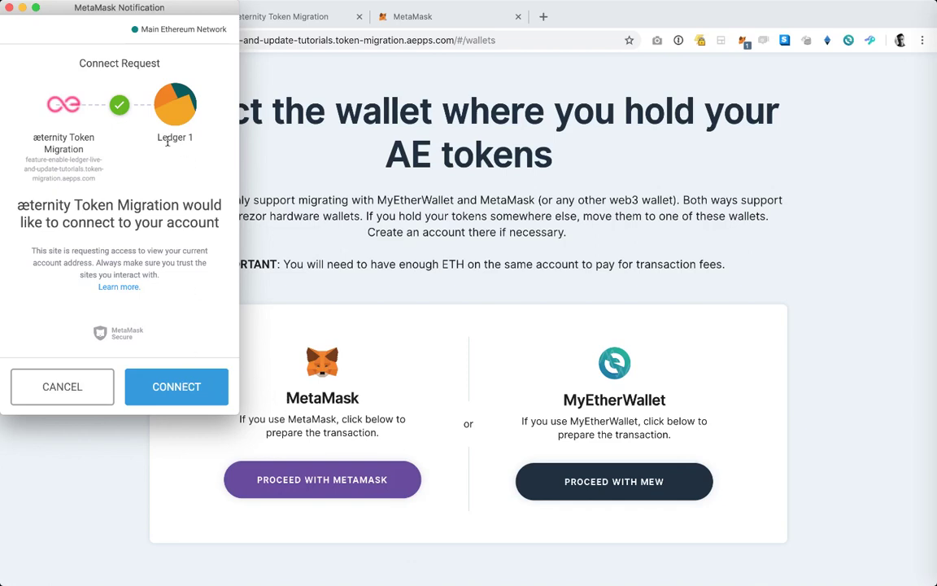
left_click(187, 388)
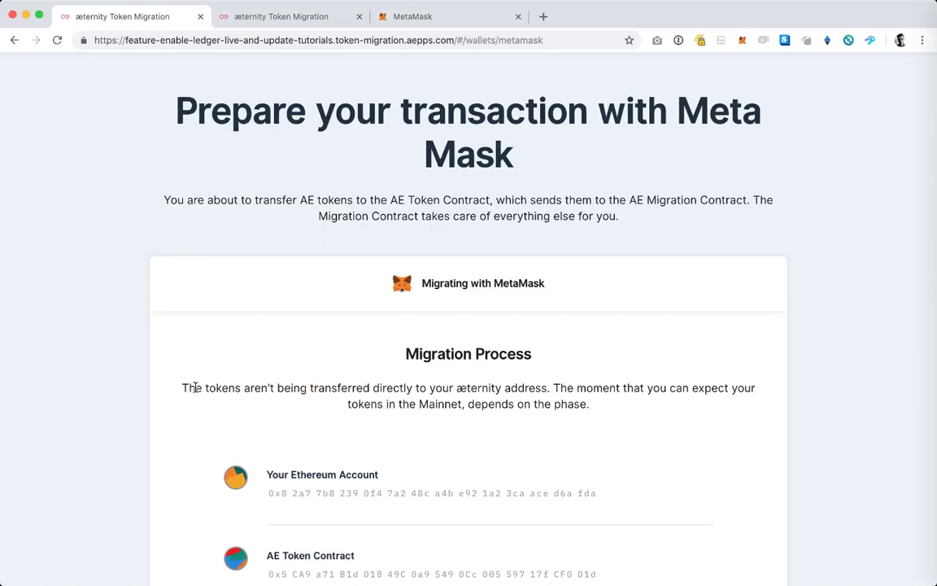
Step: Review the migration process addresses: the Ethereum account, AE Token Contract, AE Migration Contract and AE Mainnet address
scroll(195, 387, "down", 10)
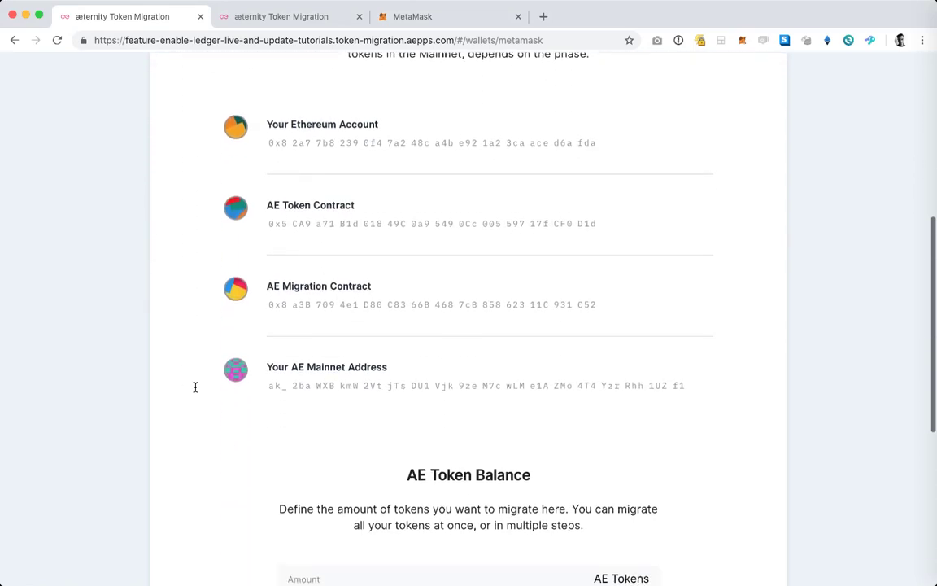
scroll(195, 387, "up", 5)
scroll(195, 390, "down", 1)
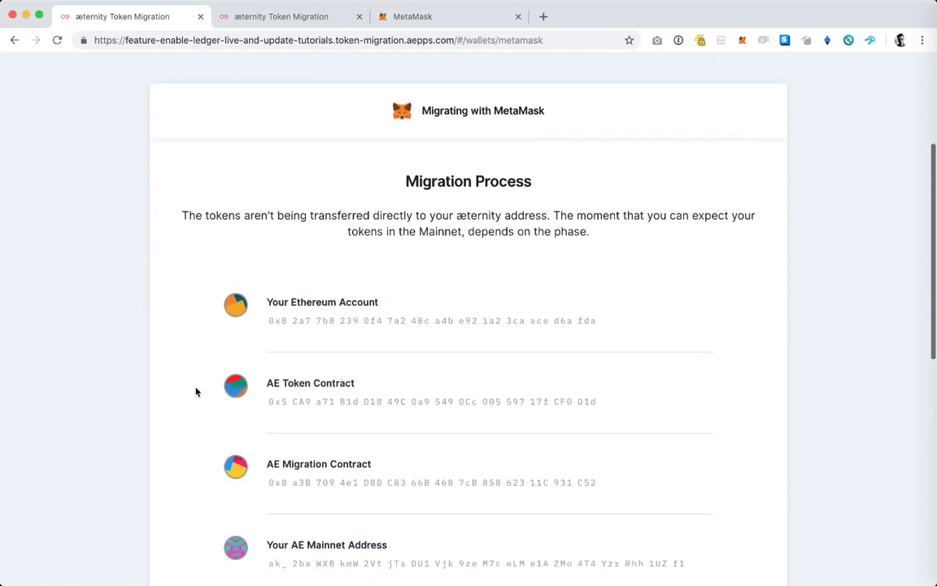
scroll(196, 390, "down", 1)
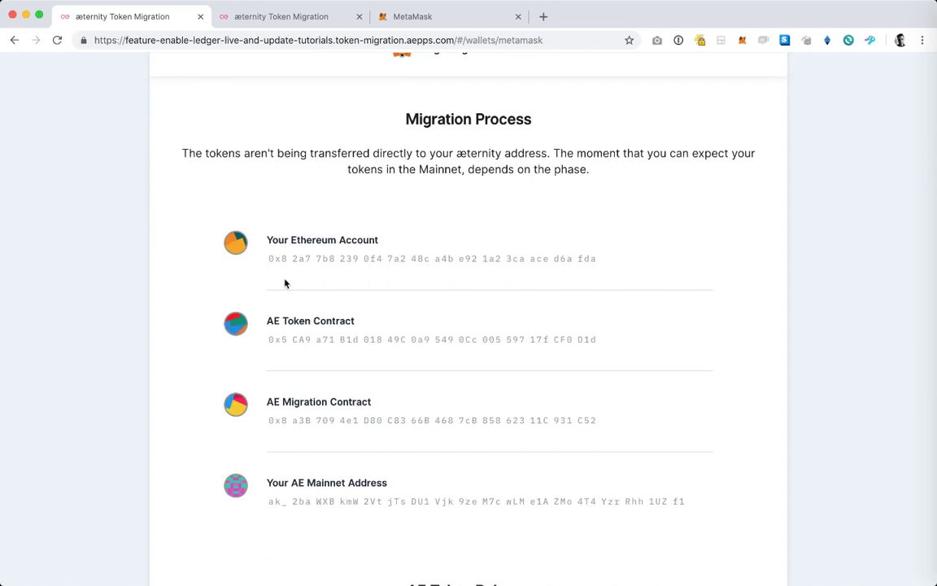
scroll(285, 283, "down", 1)
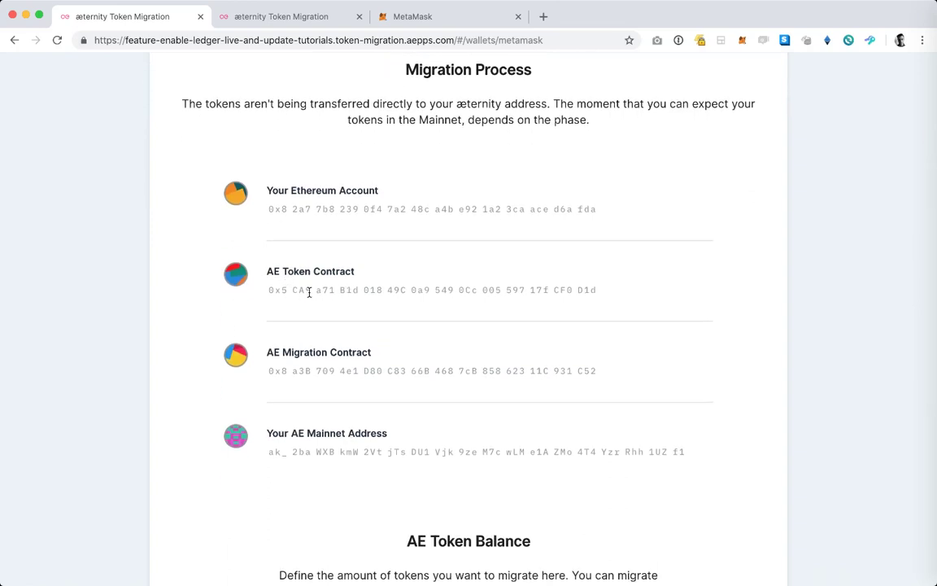
scroll(366, 308, "down", 2)
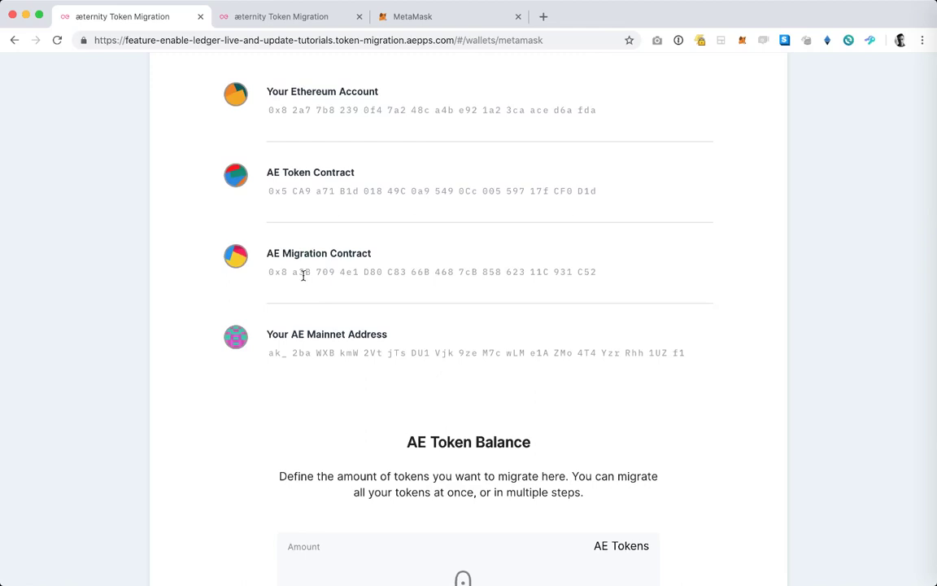
scroll(309, 285, "down", 2)
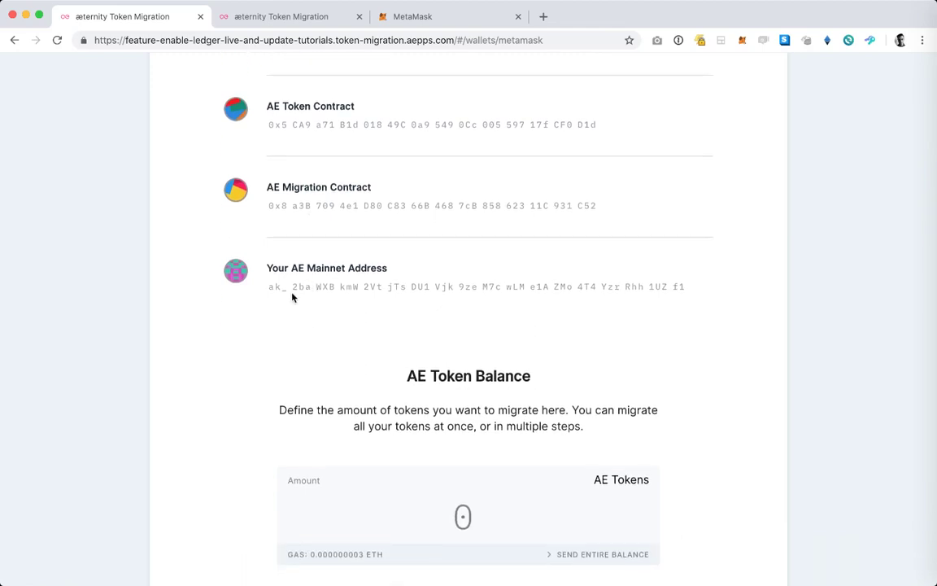
scroll(293, 298, "down", 2)
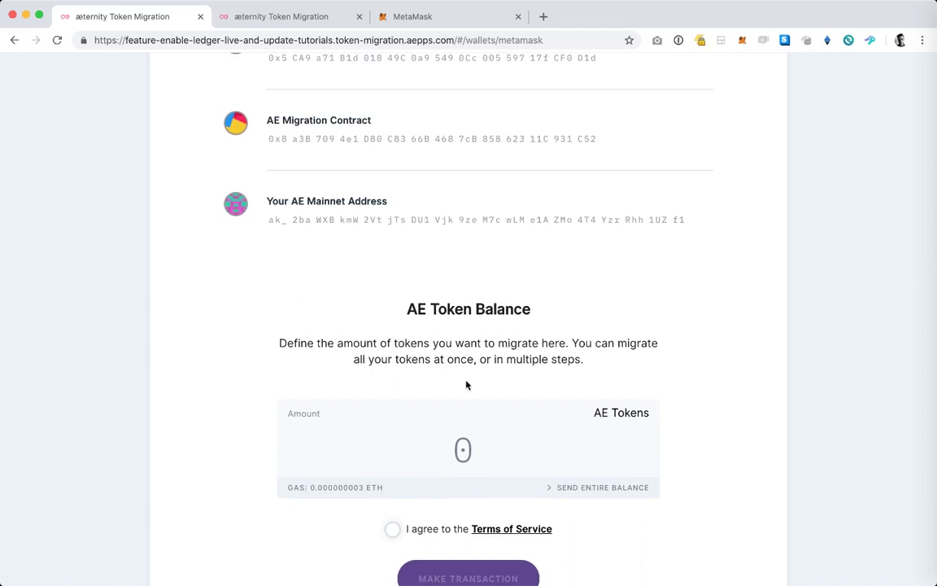
Step: Set the amount to migrate to 0.1 AE tokens and agree to the Terms of Service, closing the terms page that opens
left_click(463, 449)
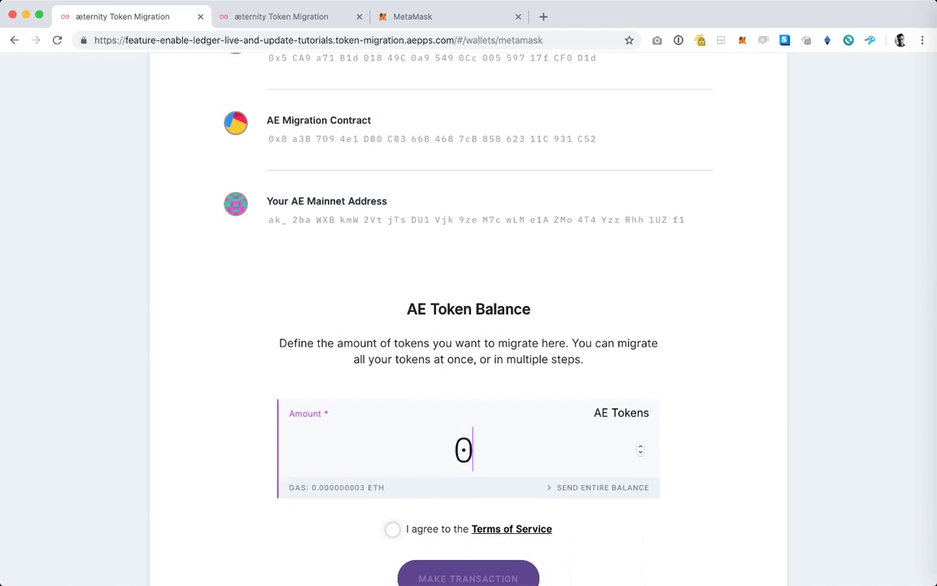
type(".1")
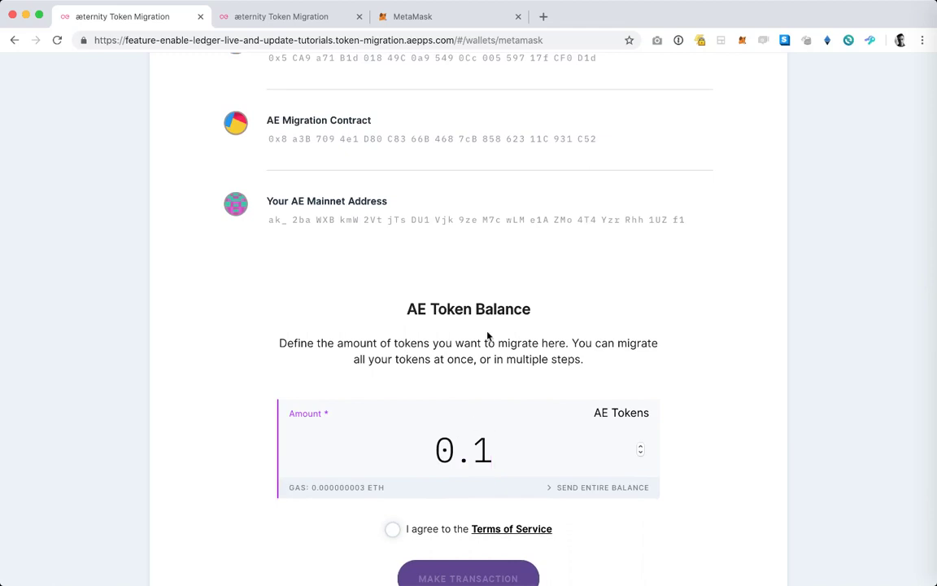
scroll(488, 335, "down", 2)
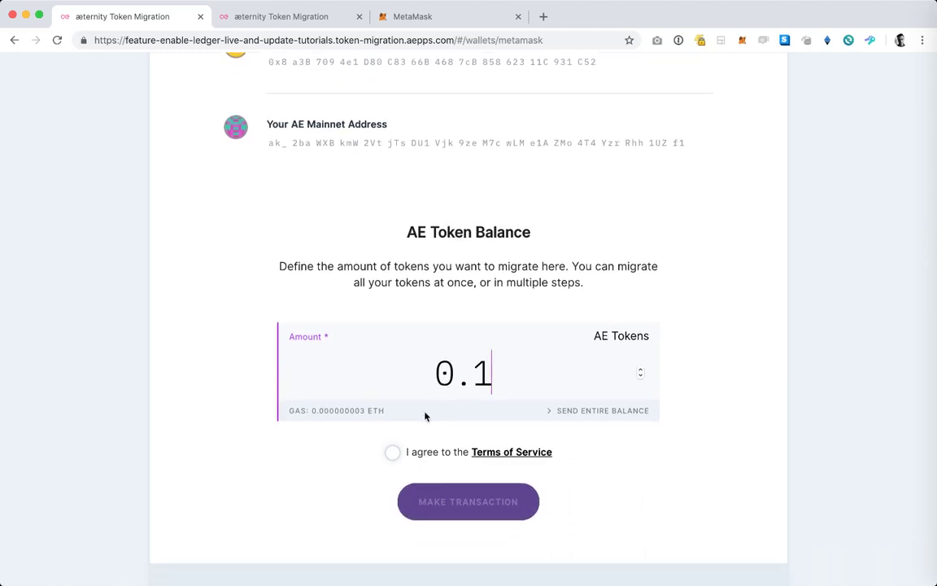
left_click(393, 453)
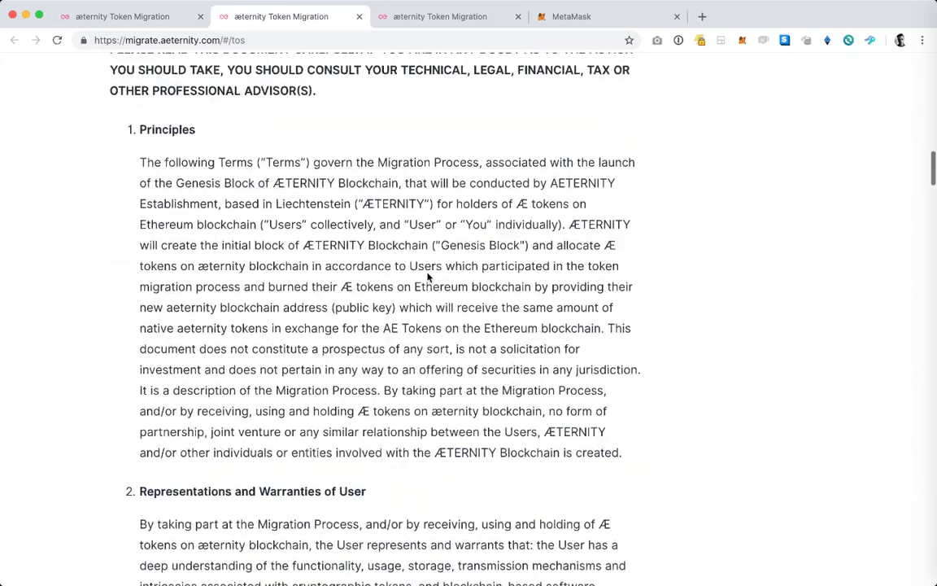
left_click(358, 17)
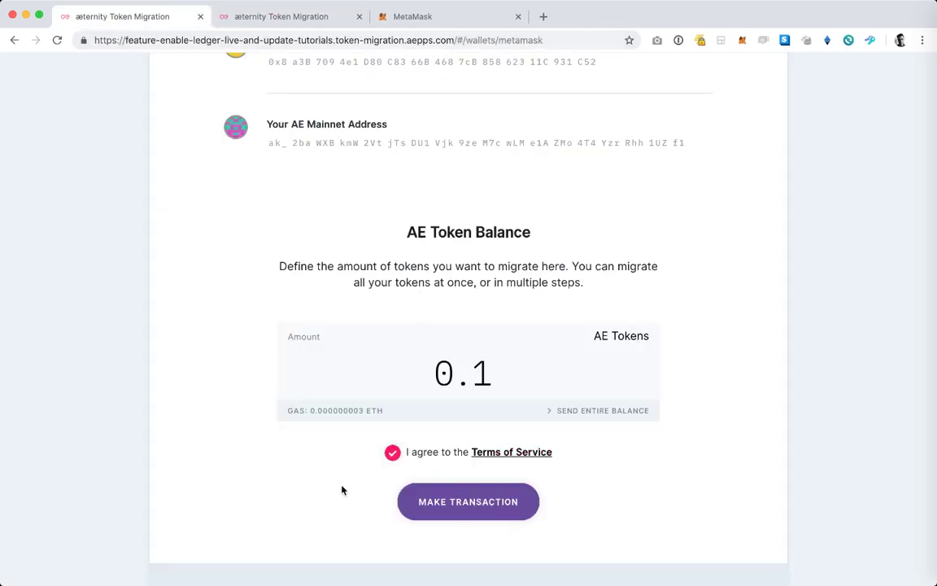
Step: Make the migration transaction and confirm it in MetaMask
scroll(341, 490, "down", 4)
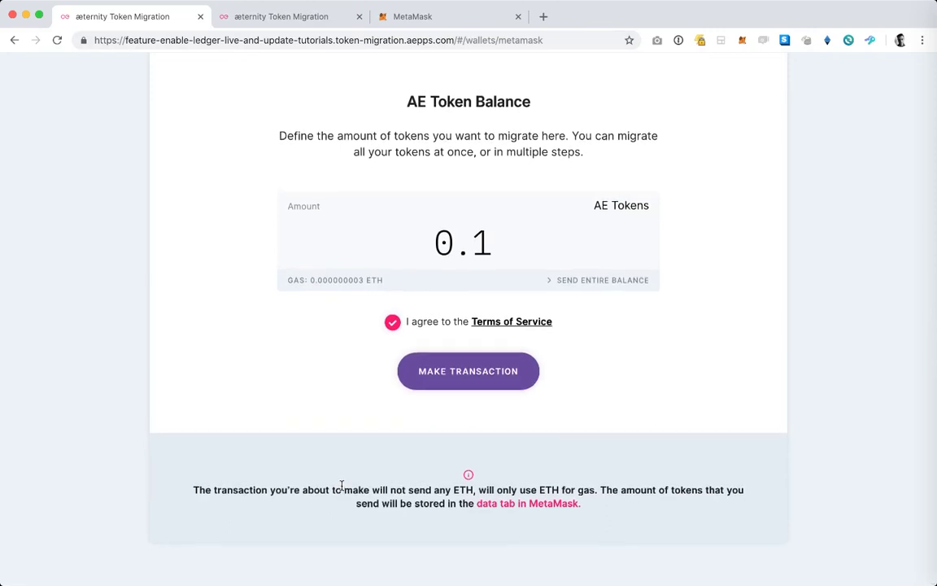
left_click(436, 379)
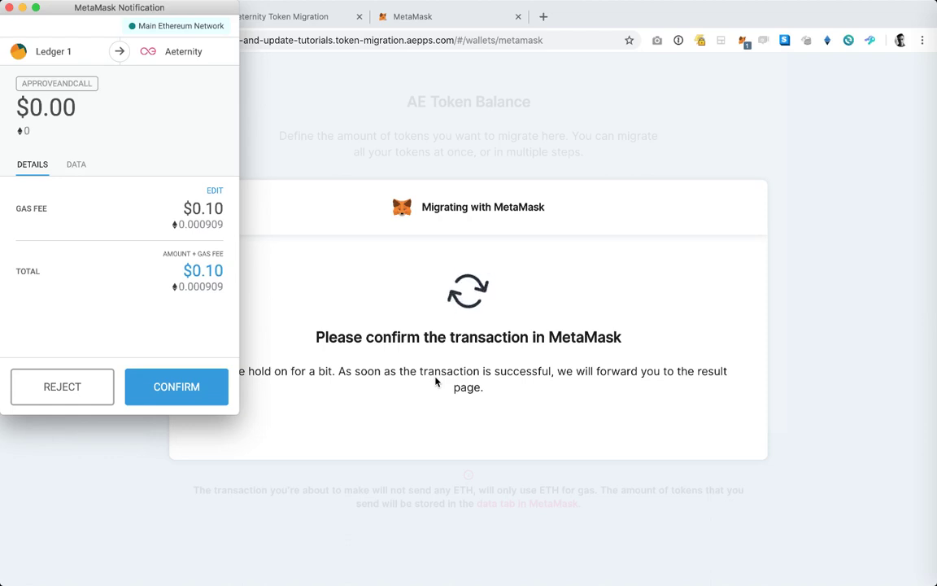
left_click(206, 383)
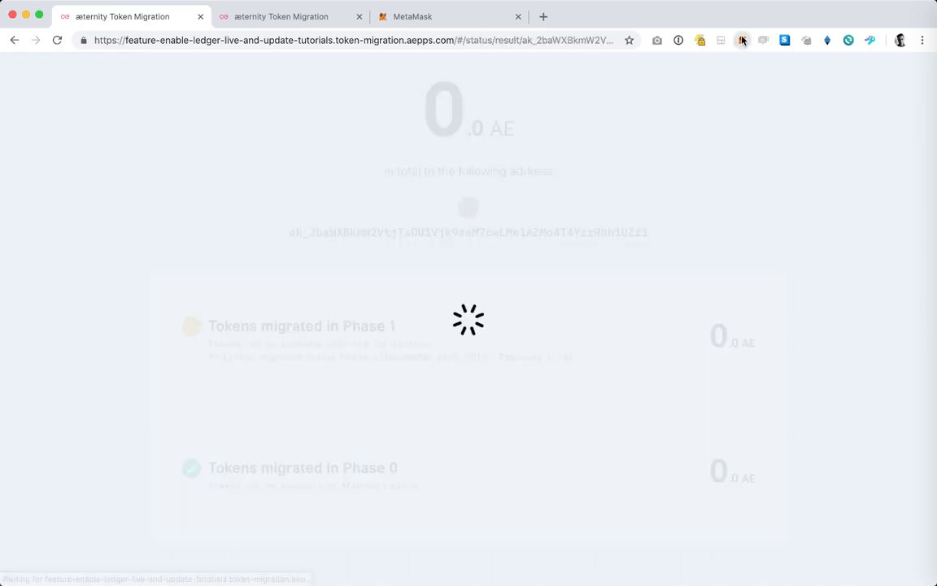
Step: Check the newest Approve And Call transaction's status and details in MetaMask, then close the wallet view
left_click(742, 40)
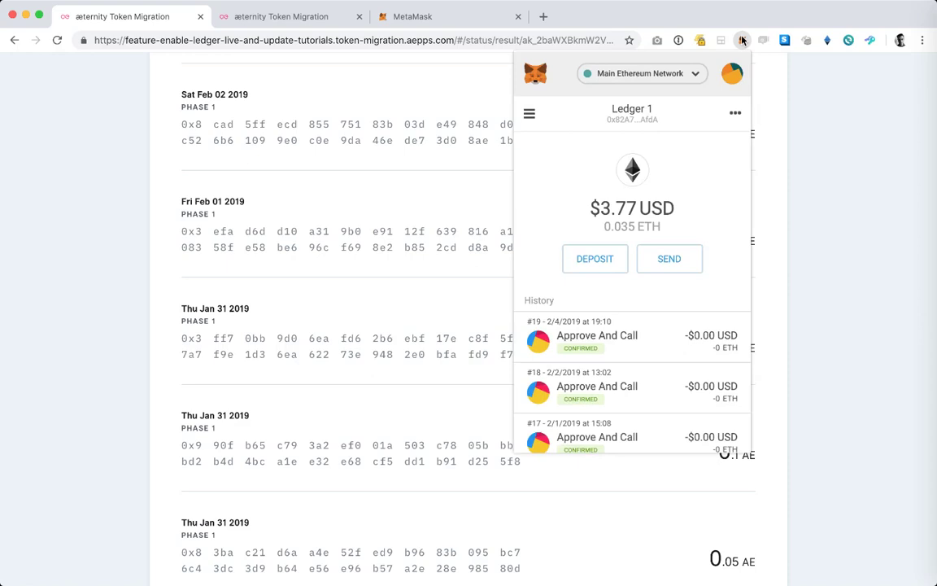
left_click(647, 338)
scroll(652, 378, "down", 1)
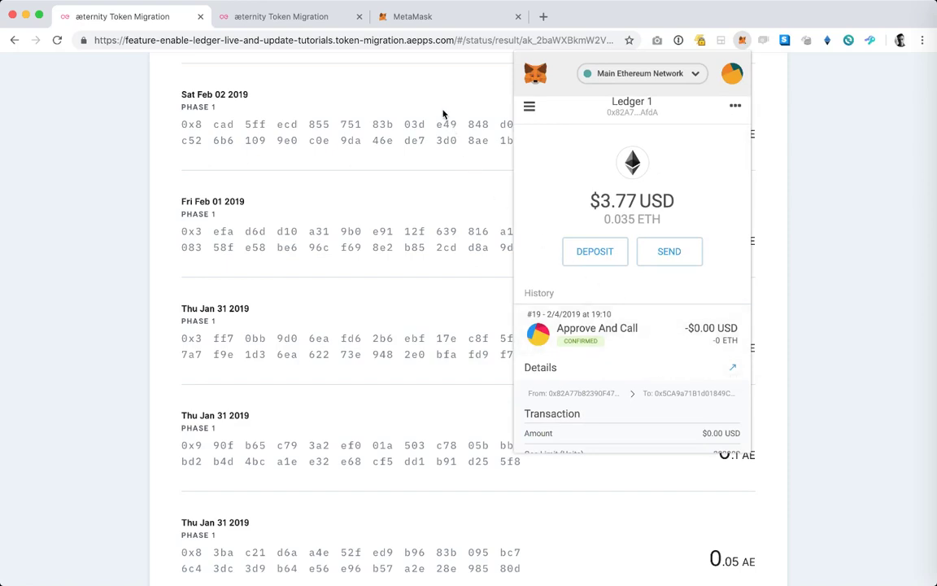
left_click(400, 102)
Step: Examine the migration status page for the total migrated, the receiving address and the newest Phase 1 transaction
scroll(459, 261, "up", 4)
scroll(459, 260, "up", 4)
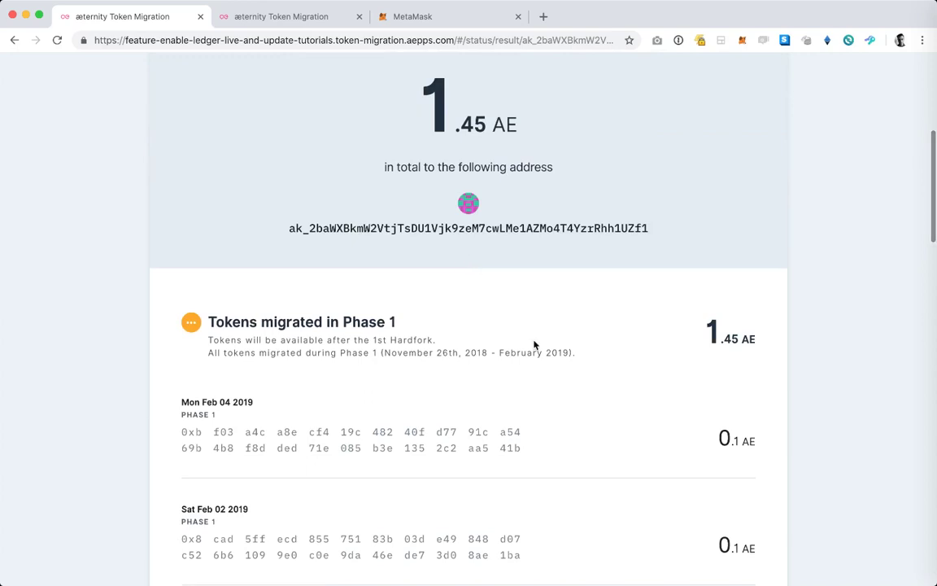
scroll(535, 344, "up", 1)
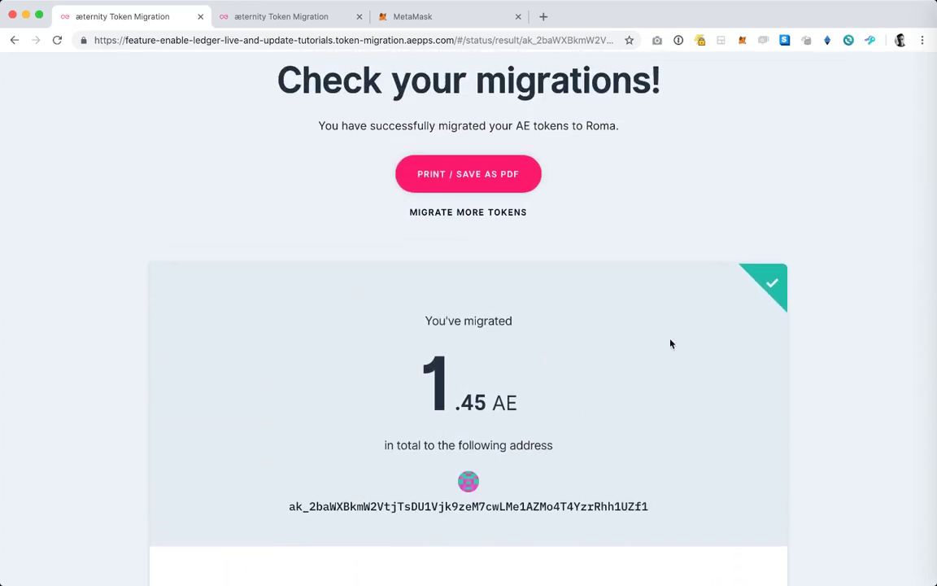
scroll(670, 343, "up", 1)
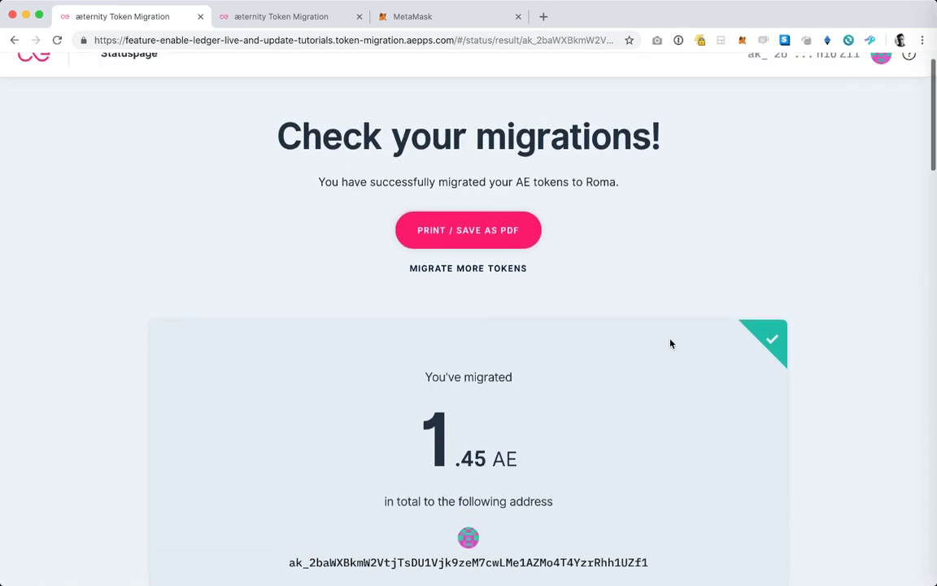
scroll(670, 343, "down", 2)
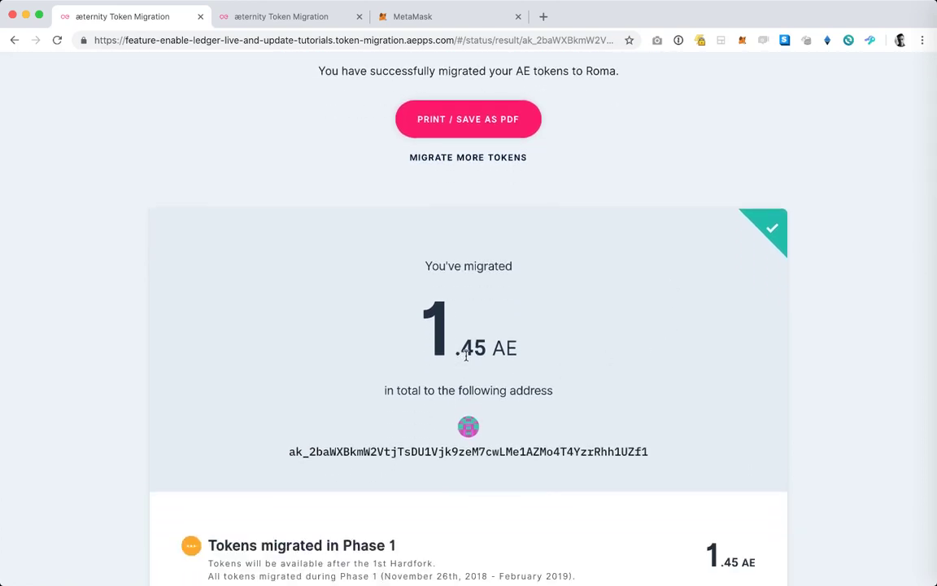
scroll(607, 333, "down", 2)
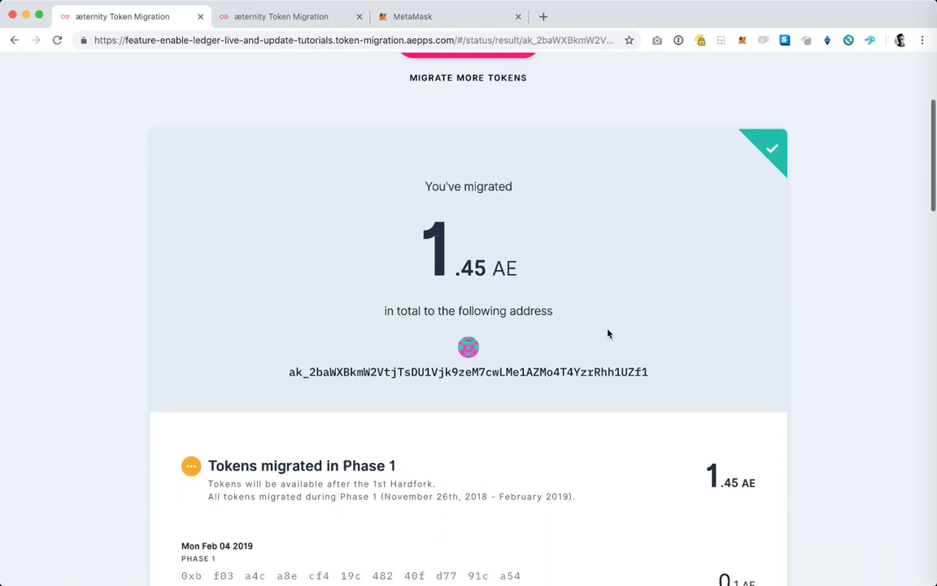
scroll(607, 334, "down", 2)
scroll(608, 333, "down", 1)
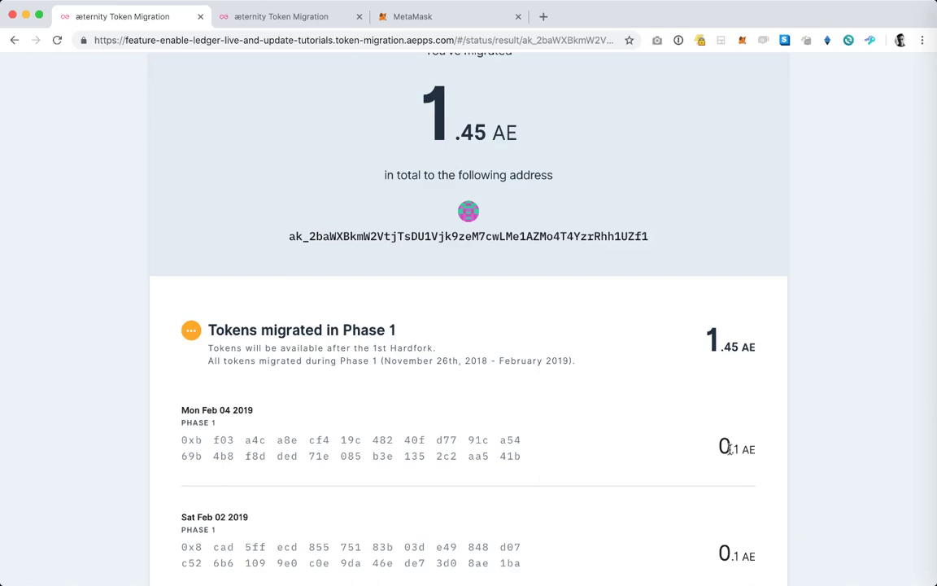
Step: Look over the status page's print and migrate-more options and the list of earlier Phase 1 migrations
scroll(749, 426, "up", 8)
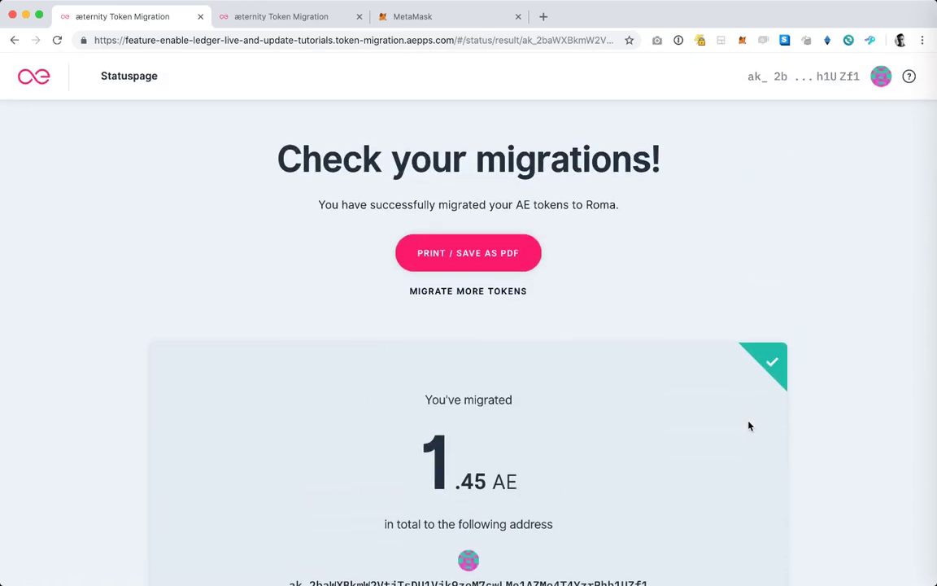
scroll(749, 426, "down", 2)
scroll(749, 426, "up", 2)
scroll(587, 235, "down", 2)
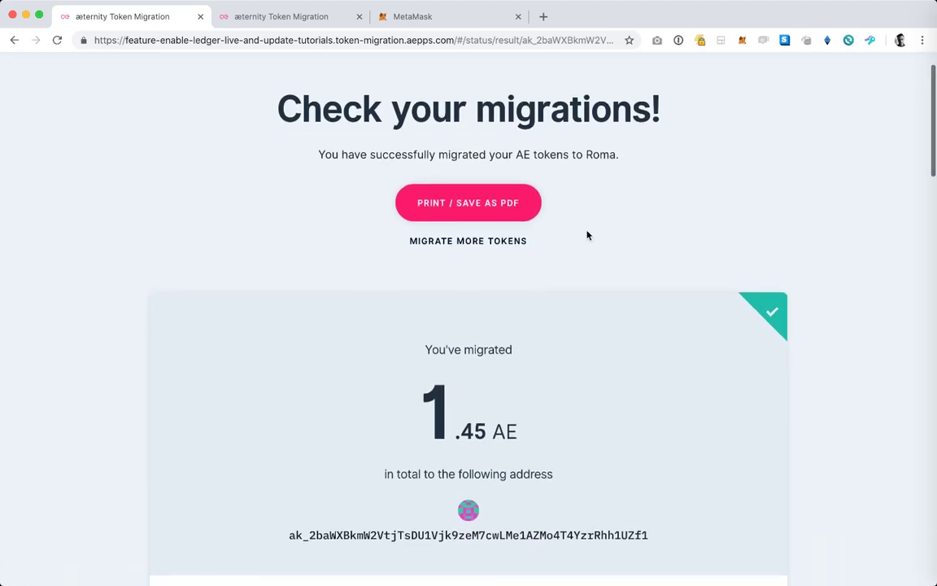
scroll(587, 235, "down", 10)
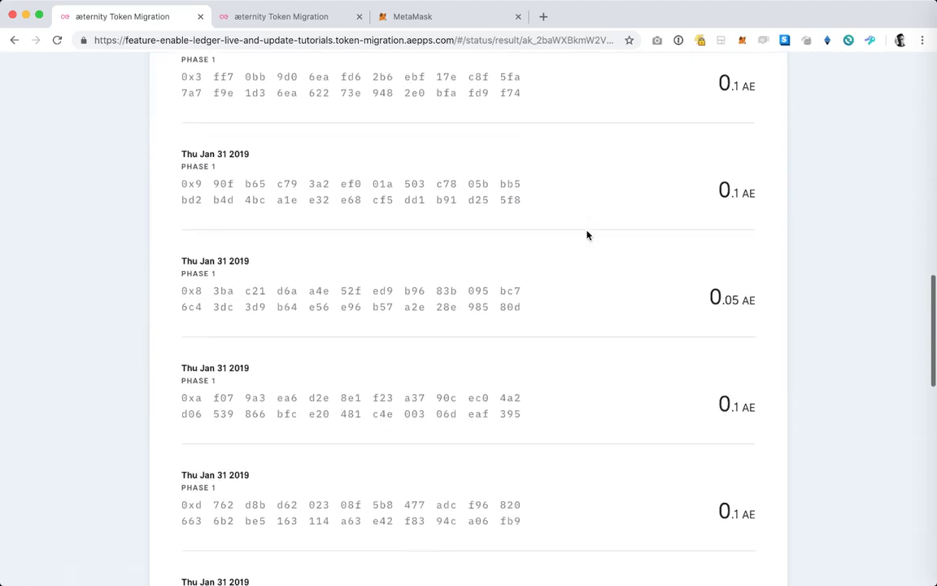
scroll(587, 235, "down", 15)
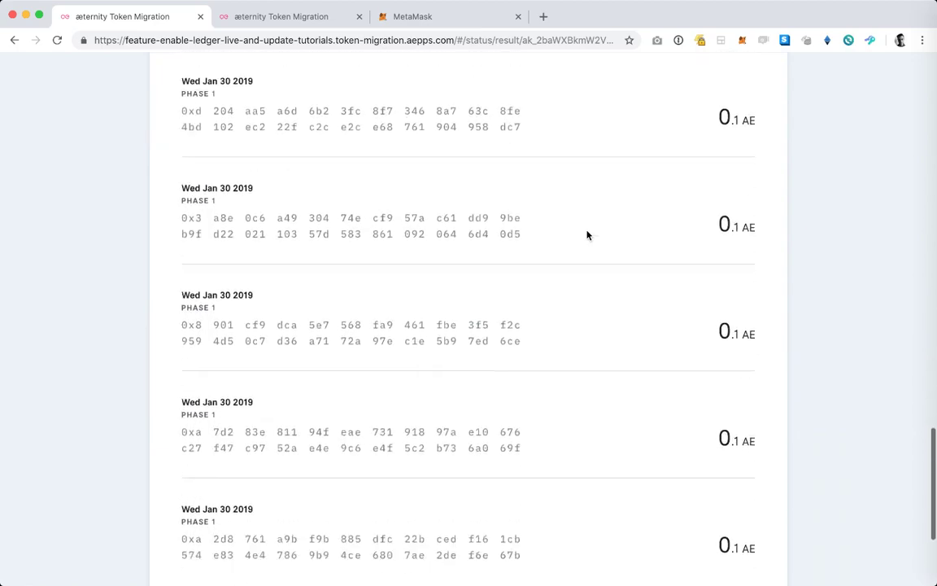
Step: Review the status page's full list of Phase 1 migrations, the migrated total and the Phase 0 section
scroll(587, 235, "down", 5)
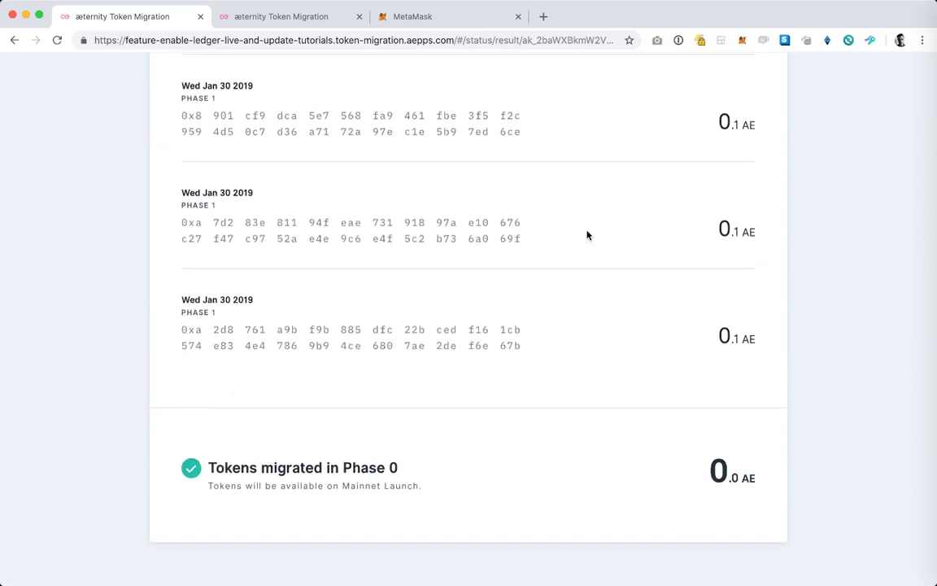
scroll(587, 235, "up", 20)
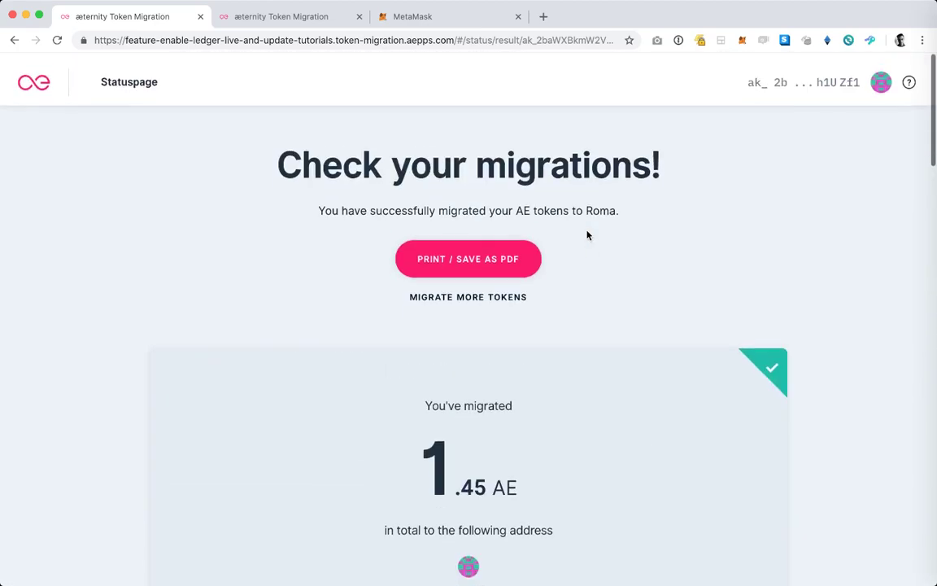
scroll(587, 235, "down", 5)
scroll(587, 235, "down", 2)
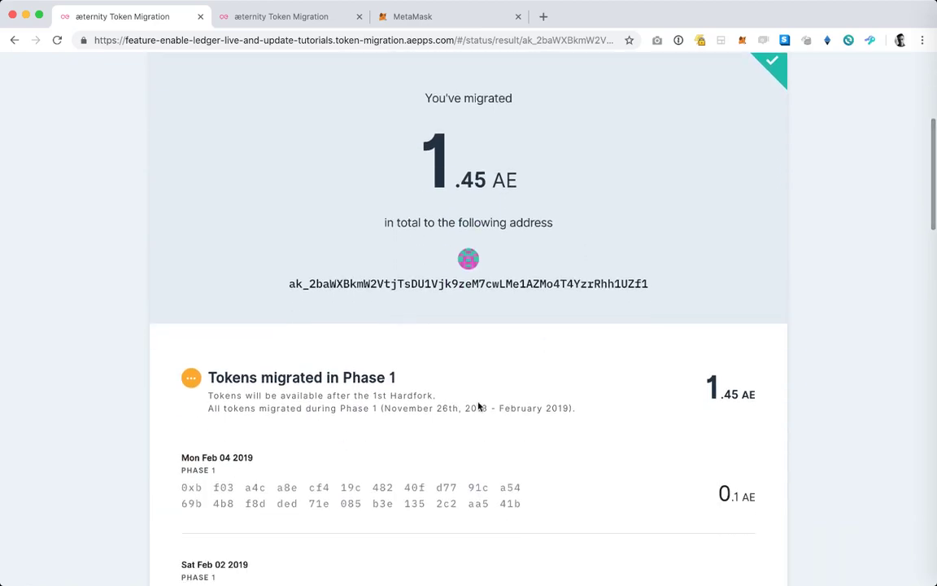
scroll(471, 393, "down", 8)
scroll(470, 394, "down", 7)
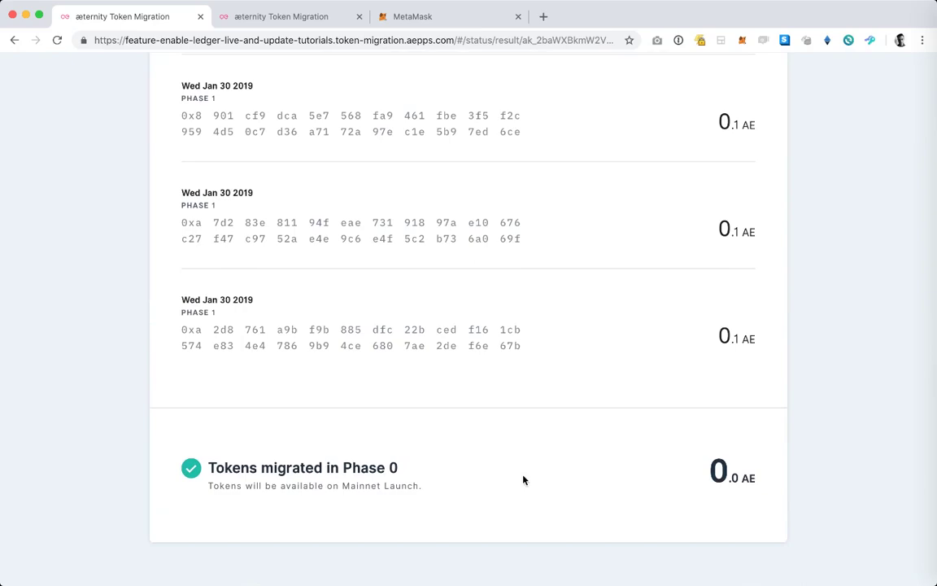
scroll(523, 480, "up", 20)
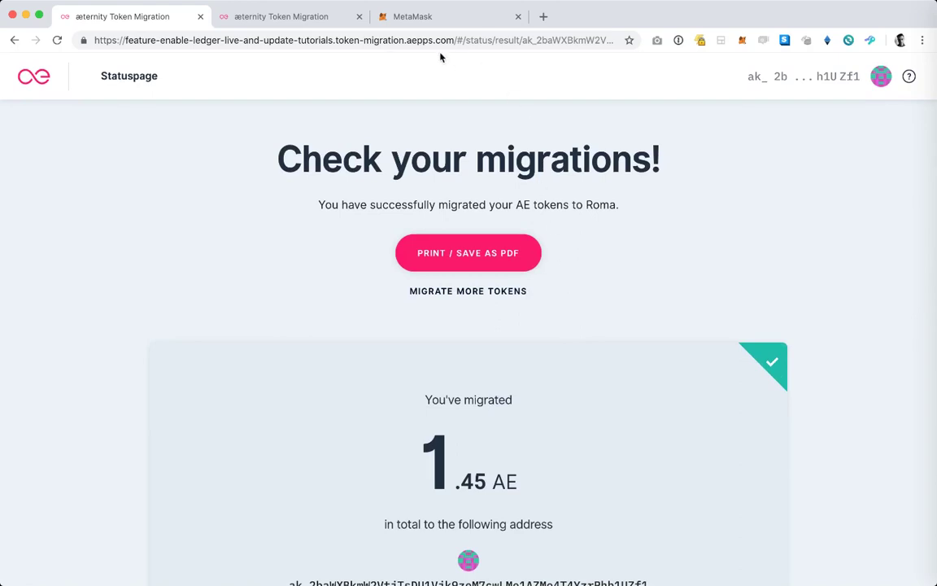
Step: Remove the æternity address from the end of the status page URL and load the bare /#/status/result/ page
left_click(362, 40)
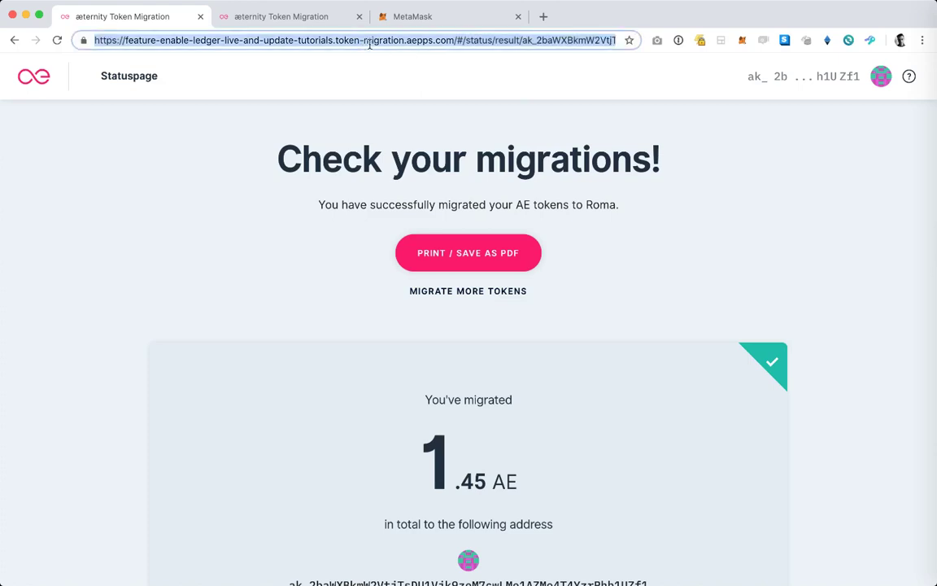
left_click(470, 41)
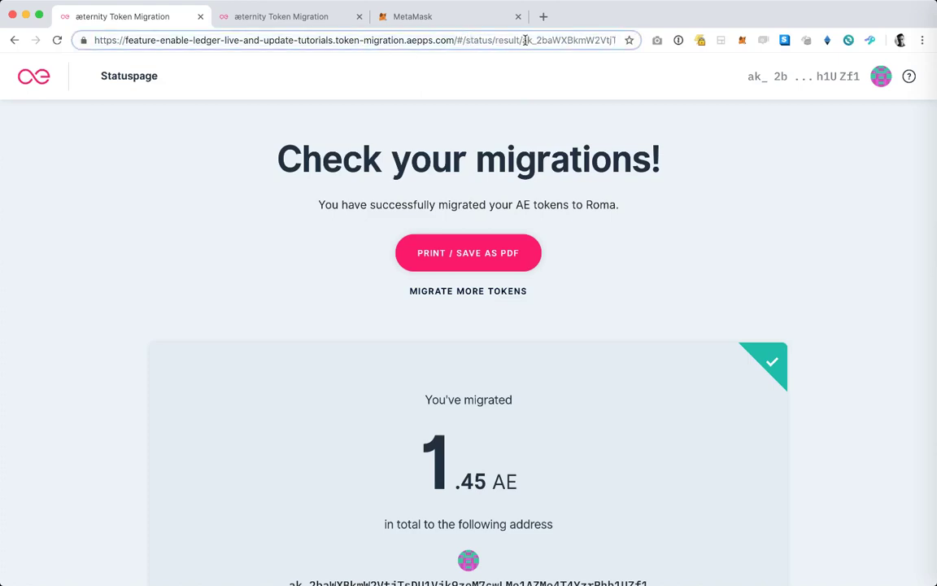
left_click_drag(525, 40, 656, 44)
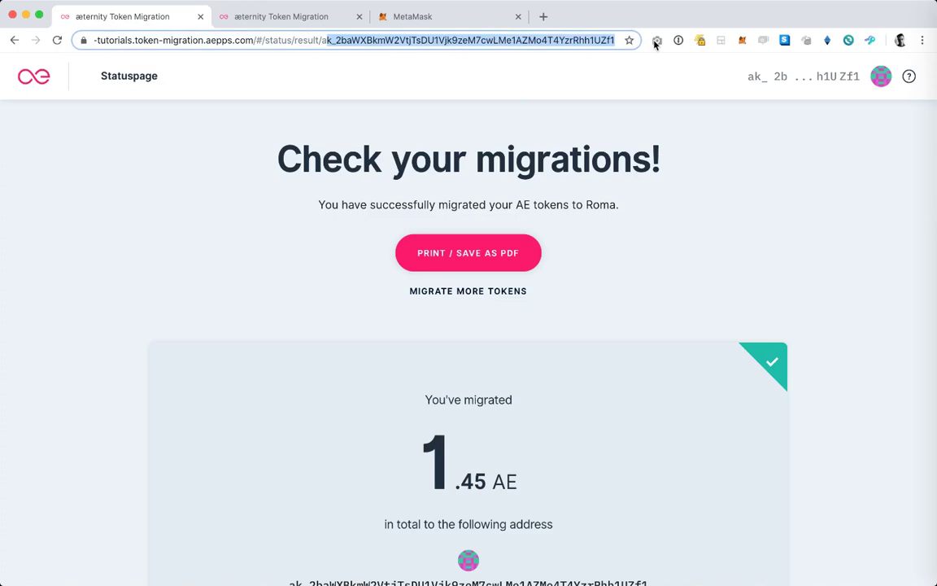
left_click(307, 39)
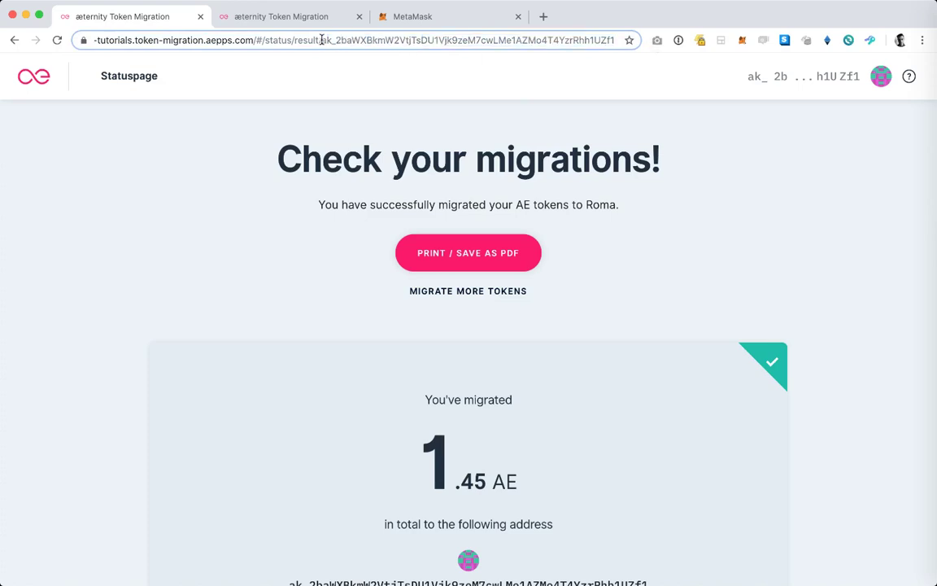
left_click_drag(322, 40, 353, 89)
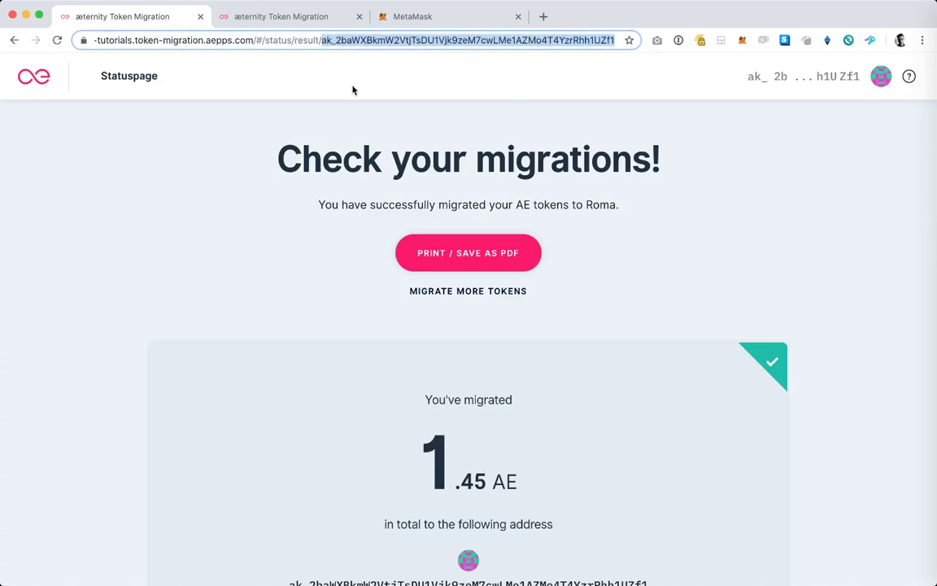
left_click(324, 40)
left_click_drag(322, 40, 377, 143)
key("BackSpace")
key("Return")
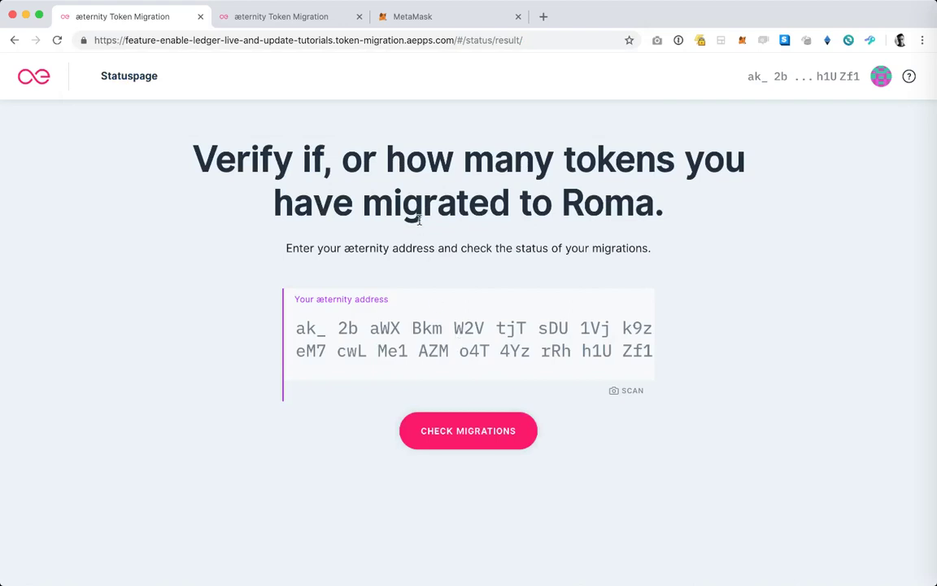
Step: Check the migrations for the prefilled æternity address and look over the resulting total and transaction list
left_click(480, 430)
scroll(530, 374, "down", 4)
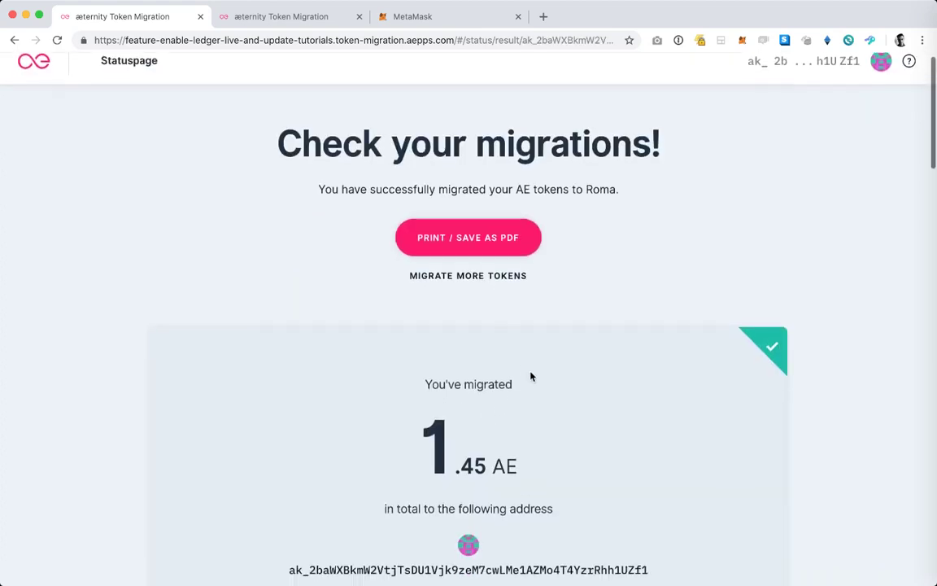
scroll(529, 372, "down", 10)
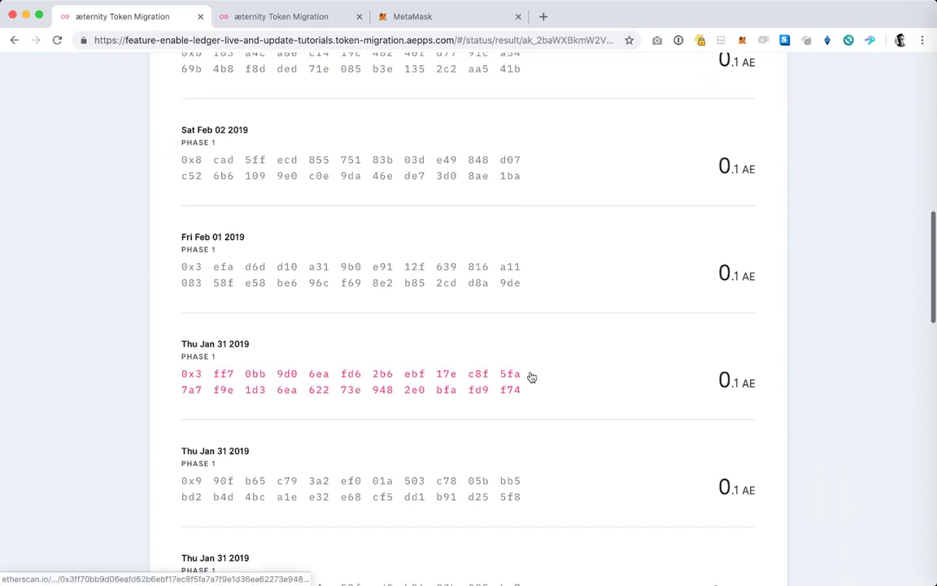
scroll(531, 374, "up", 15)
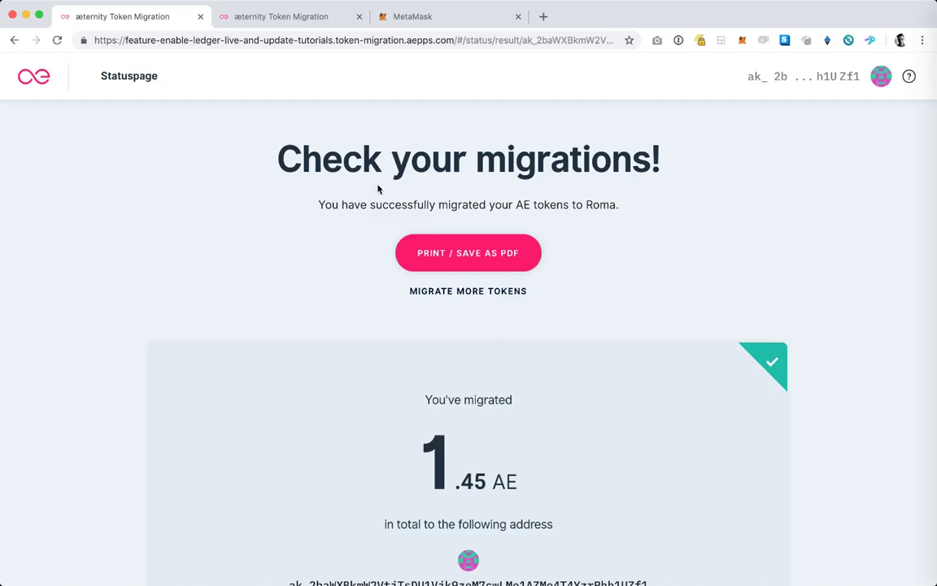
Step: Locate the Check My Migration link on the migrate.aeternity.com home page and return to the status page's migration summary
left_click(273, 16)
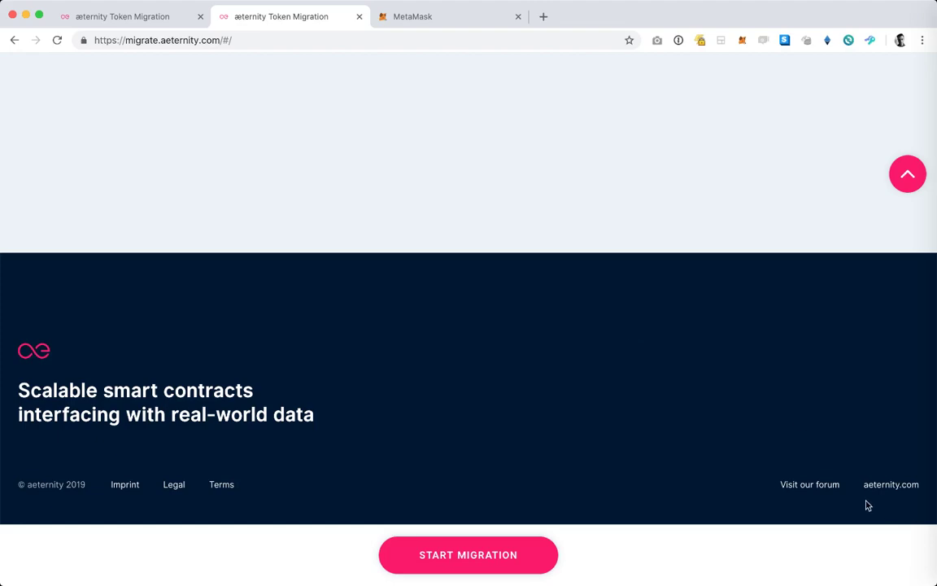
scroll(808, 348, "up", 5)
scroll(808, 348, "up", 10)
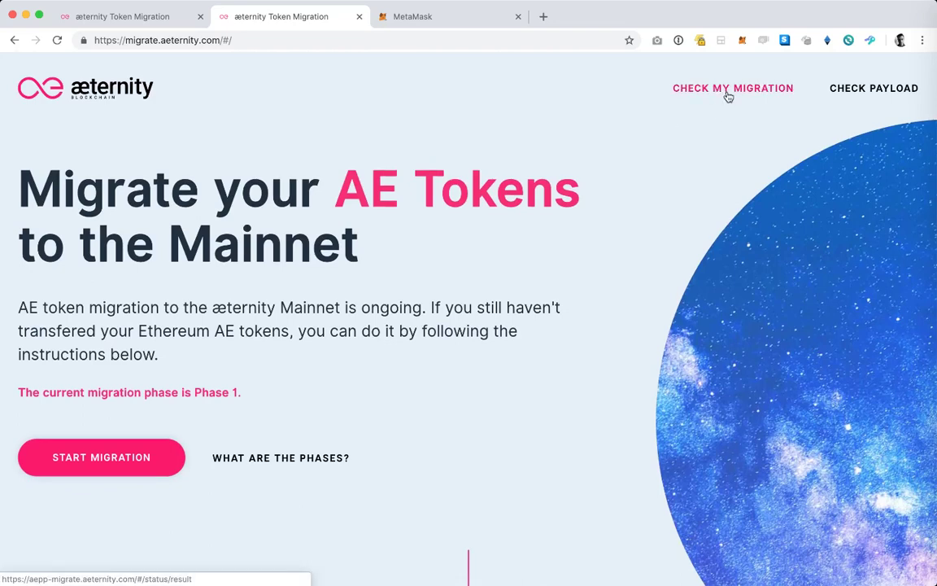
left_click(139, 17)
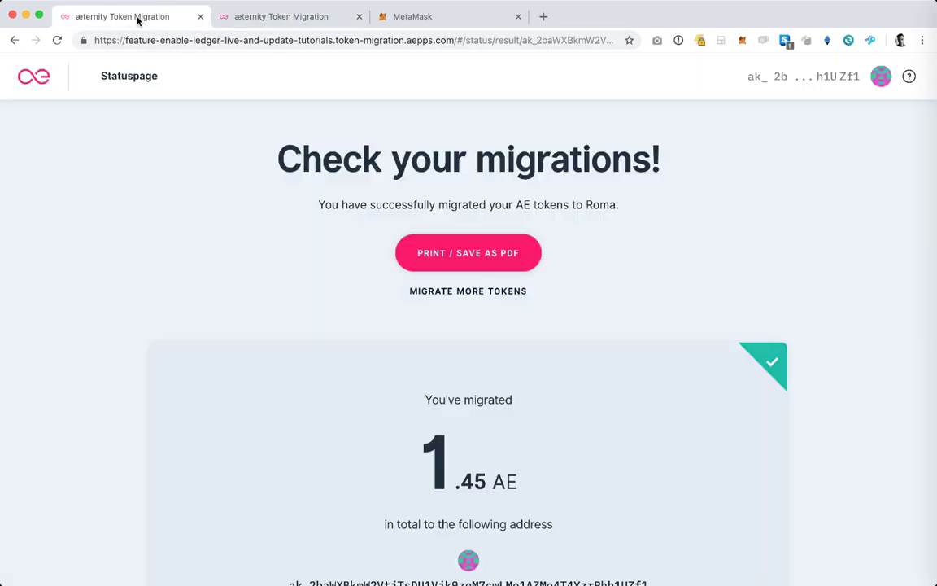
scroll(316, 246, "down", 3)
scroll(316, 247, "up", 3)
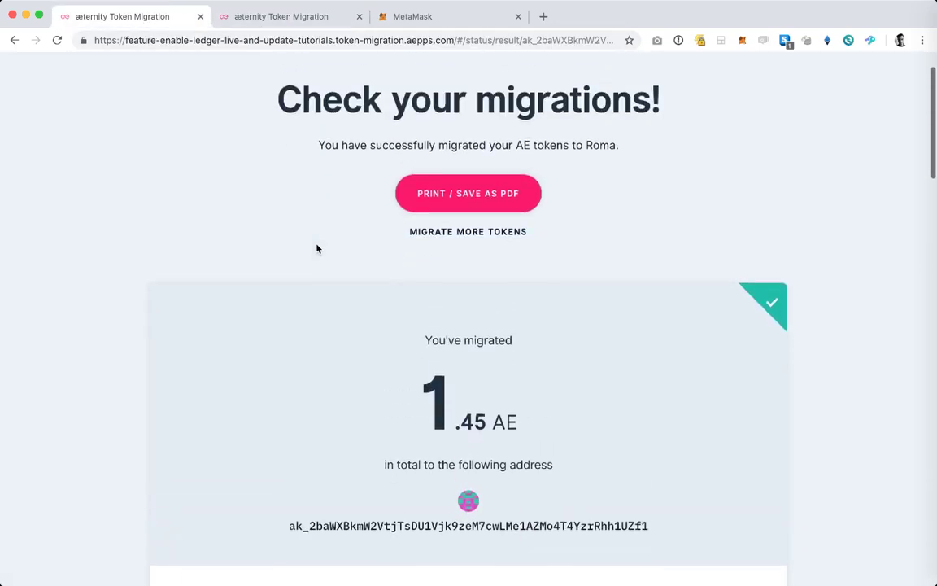